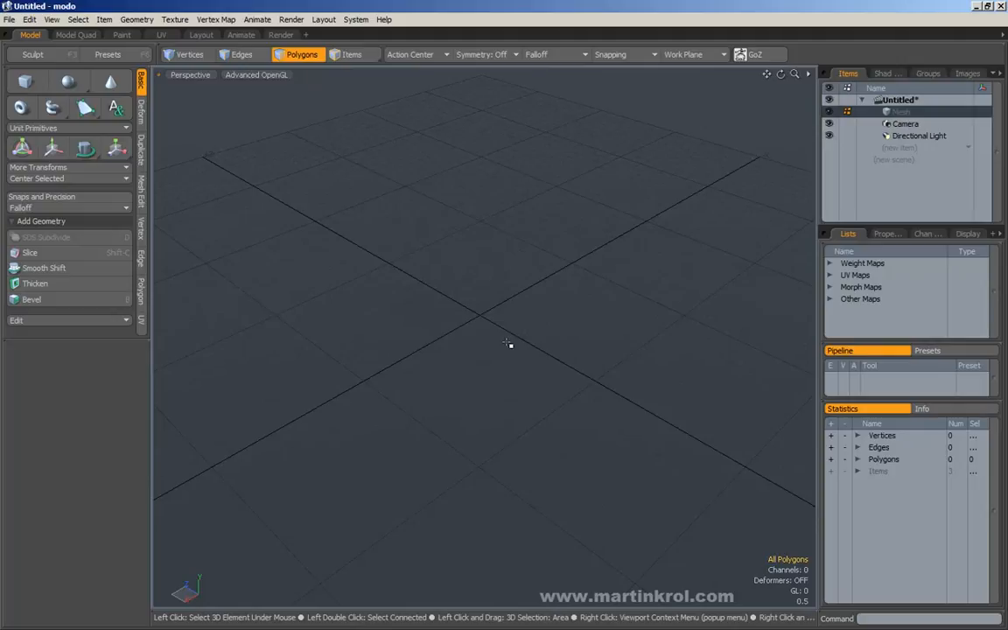
Look through the modelling tool categories from Deform to Polygon and return to the Basic tools.
left_click_drag(507, 318, 476, 339, "alt")
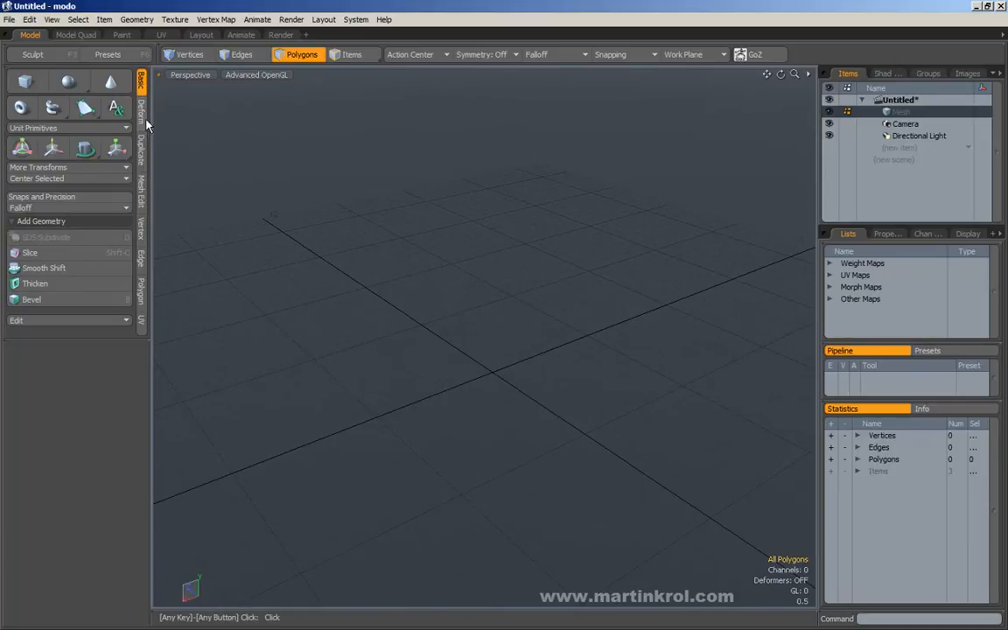
left_click(141, 111)
left_click(141, 148)
left_click(141, 188)
left_click(141, 227)
left_click(141, 259)
left_click(142, 296)
left_click(141, 257)
left_click(142, 229)
left_click(142, 196)
left_click(142, 151)
left_click(141, 109)
left_click(141, 84)
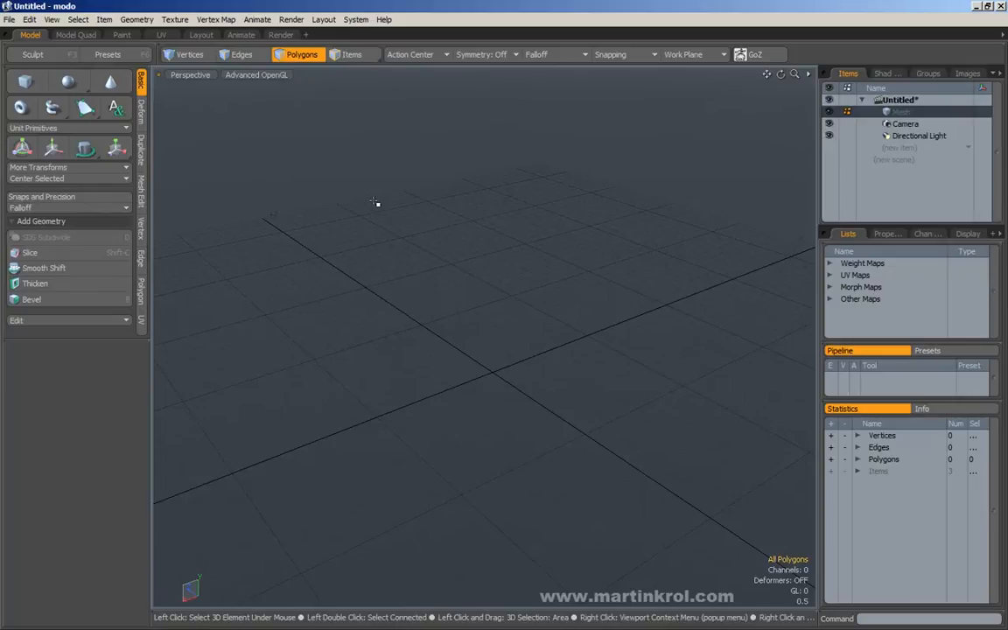
Draw a 12-sided cylinder primitive with a radius of about 0.81 near the origin.
left_click_drag(509, 279, 540, 338, "alt")
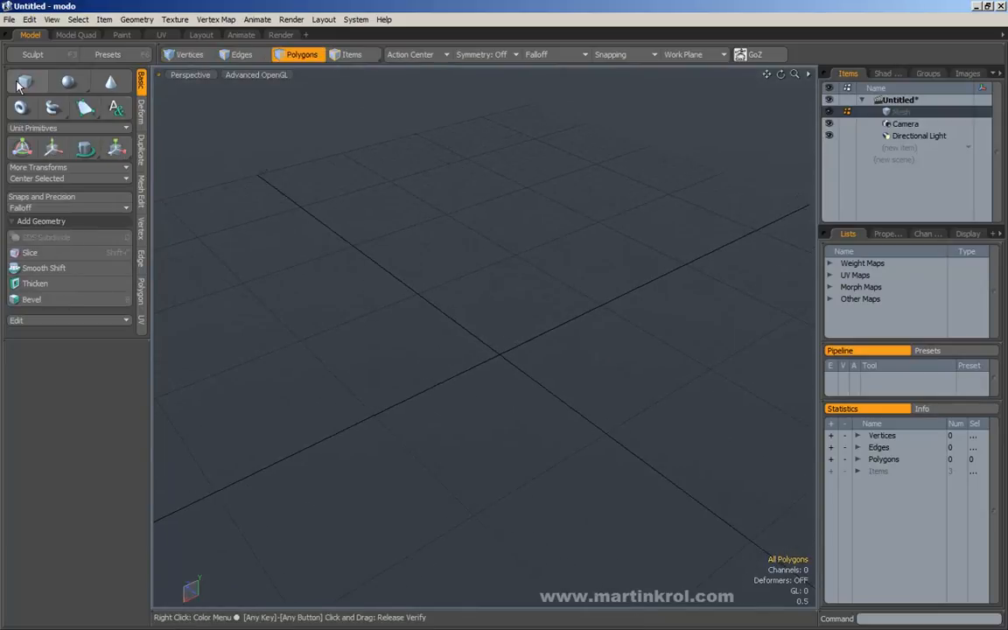
left_click_drag(427, 303, 495, 347, "alt")
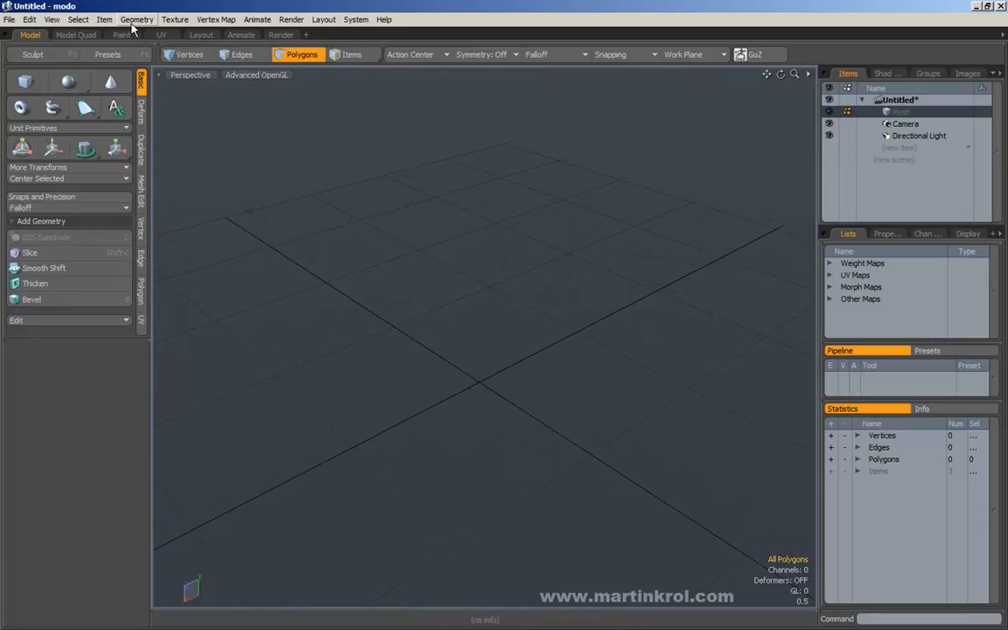
left_click(135, 19)
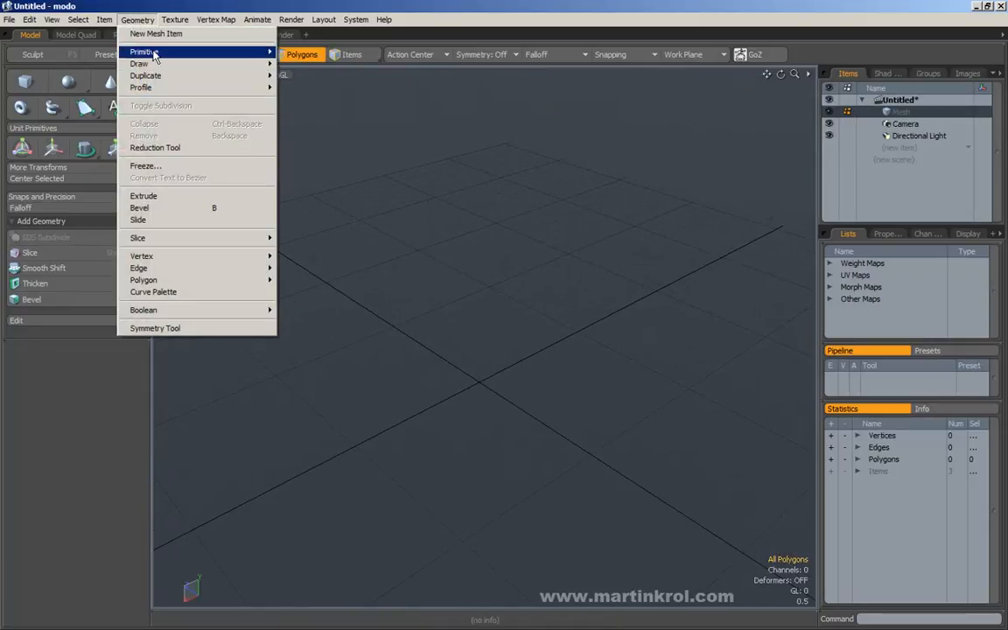
mouse_move(144, 52)
left_click(302, 106)
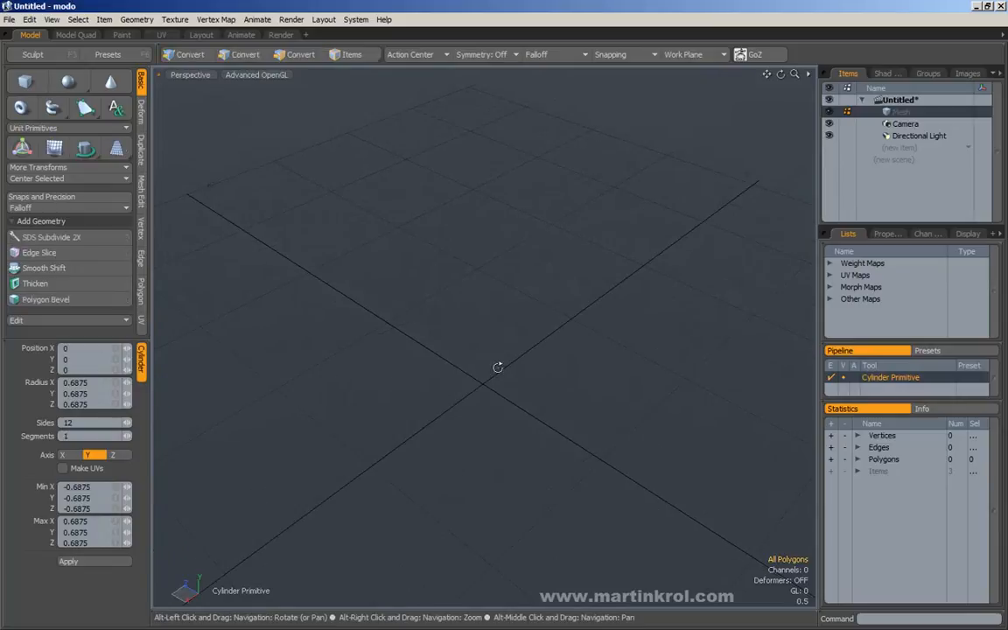
mouse_move(483, 381)
left_mouse_down()
mouse_move(564, 391)
mouse_move(510, 404)
mouse_move(522, 405)
mouse_move(514, 359)
left_mouse_up()
Centre the cylinder by setting its X and Z positions to 0, and finish the primitive.
left_click(102, 349)
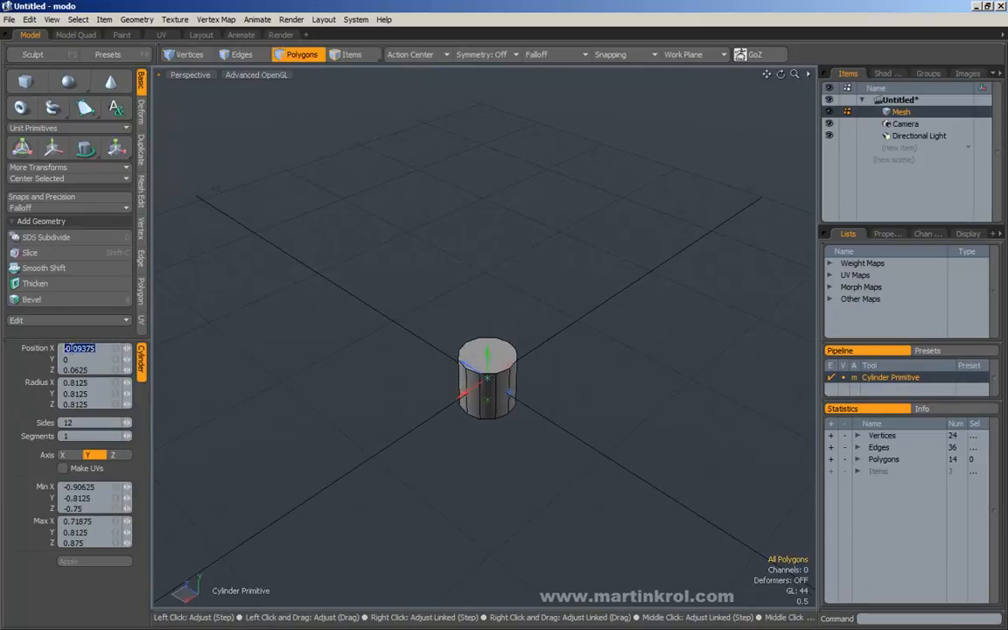
type("0")
key("Tab")
key("Tab")
type("0")
left_click(27, 373)
left_click_drag(566, 397, 518, 361, "alt")
key("space")
Move the cylinder's top polygon up about 3.9 units to lengthen it into a handle.
left_click_drag(348, 103, 434, 169, "alt")
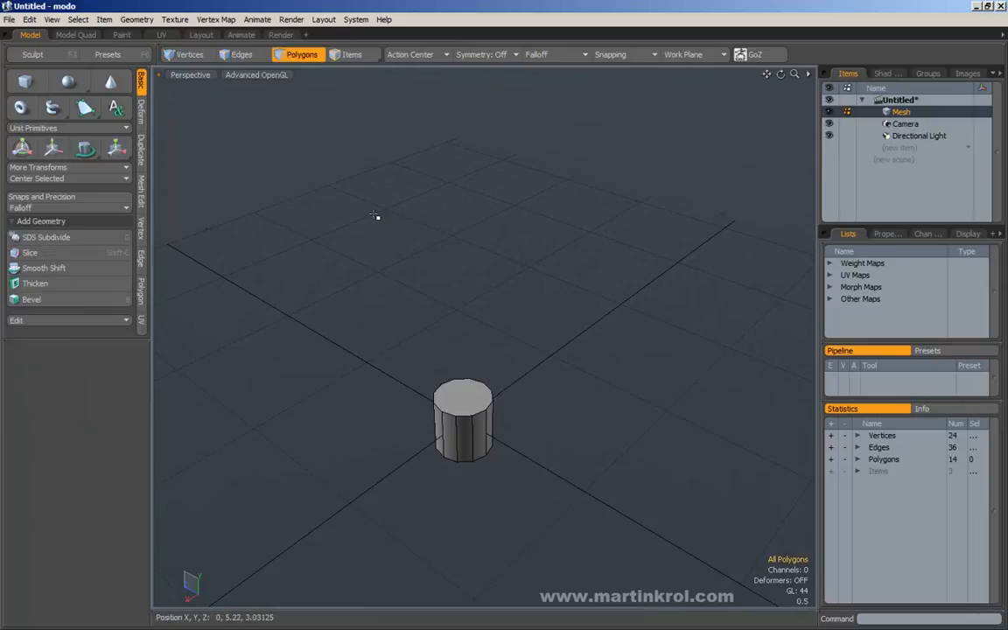
left_click_drag(506, 349, 465, 361, "alt")
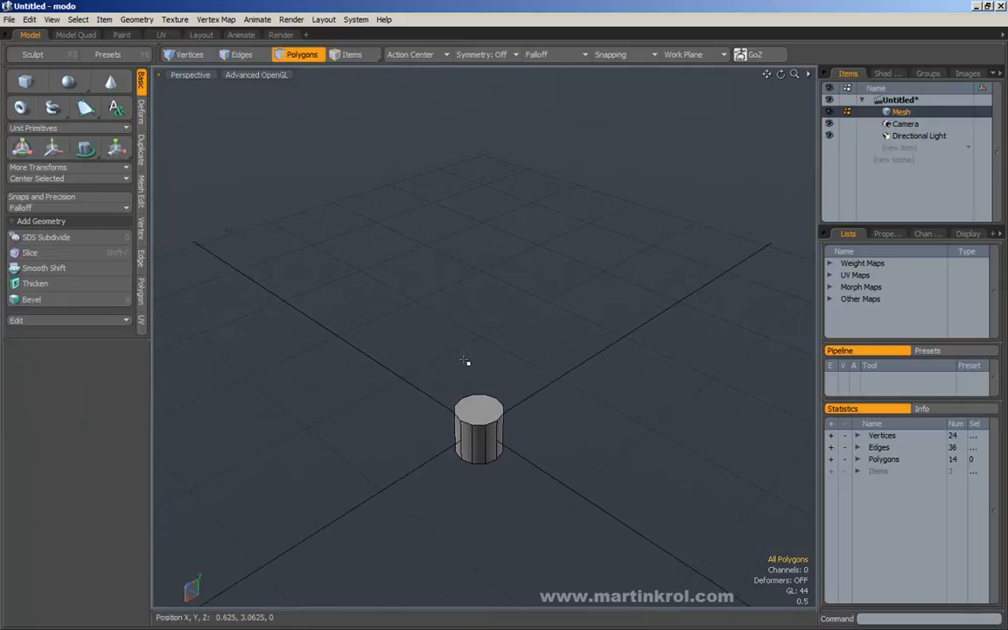
left_click(479, 418)
left_click_drag(480, 418, 519, 410, "alt")
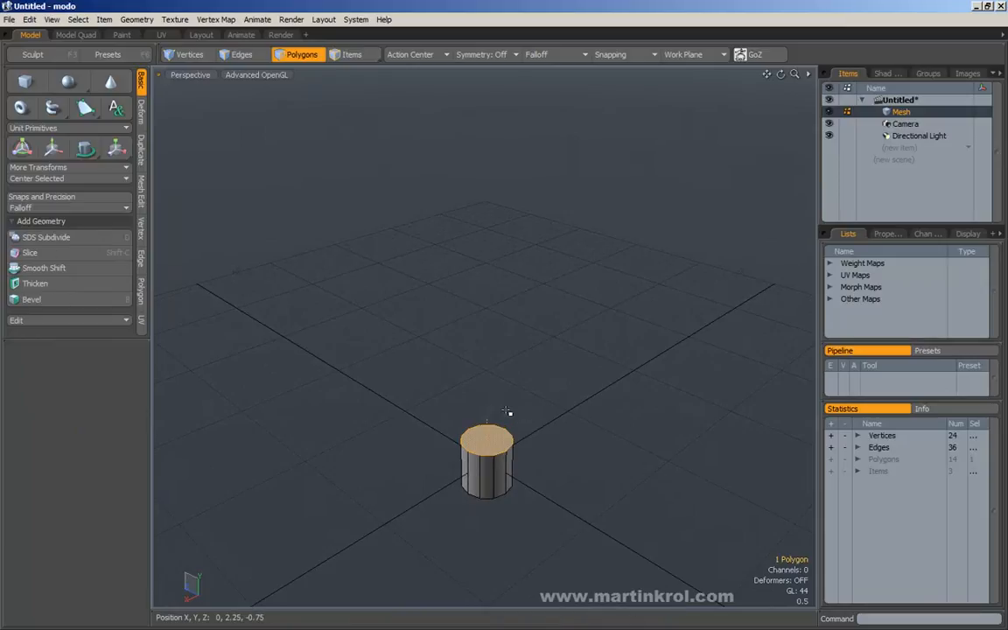
key("w")
left_click_drag(488, 421, 488, 306)
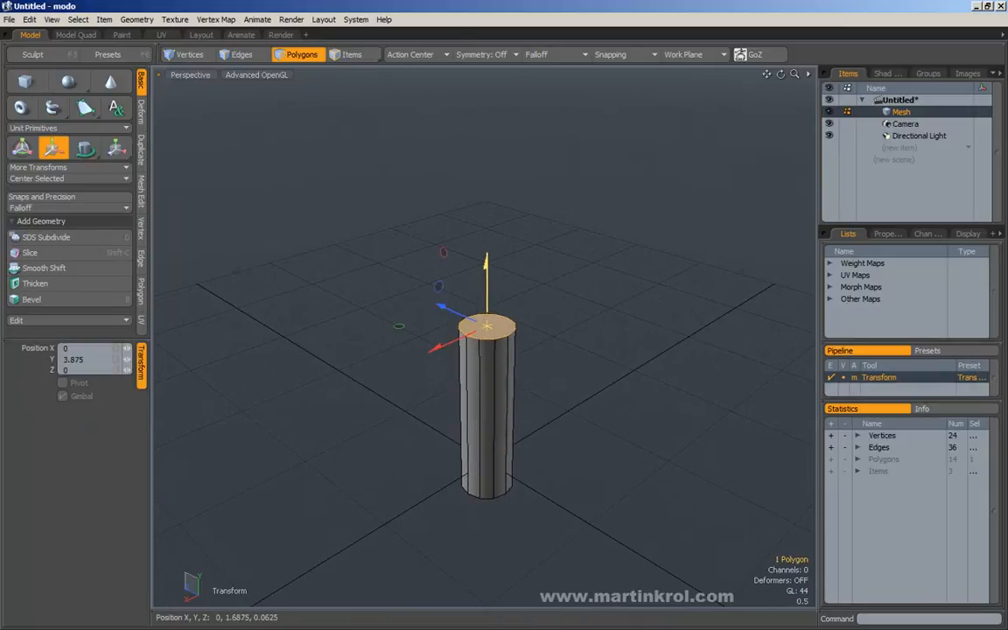
key("q")
Raise the handle's top polygon a little further to make the cylinder longer.
right_click_drag(551, 288, 575, 324)
left_click_drag(576, 323, 576, 327)
scroll(569, 341, "down", 2)
left_click_drag(560, 359, 504, 443, "alt")
left_click(479, 421)
key("w")
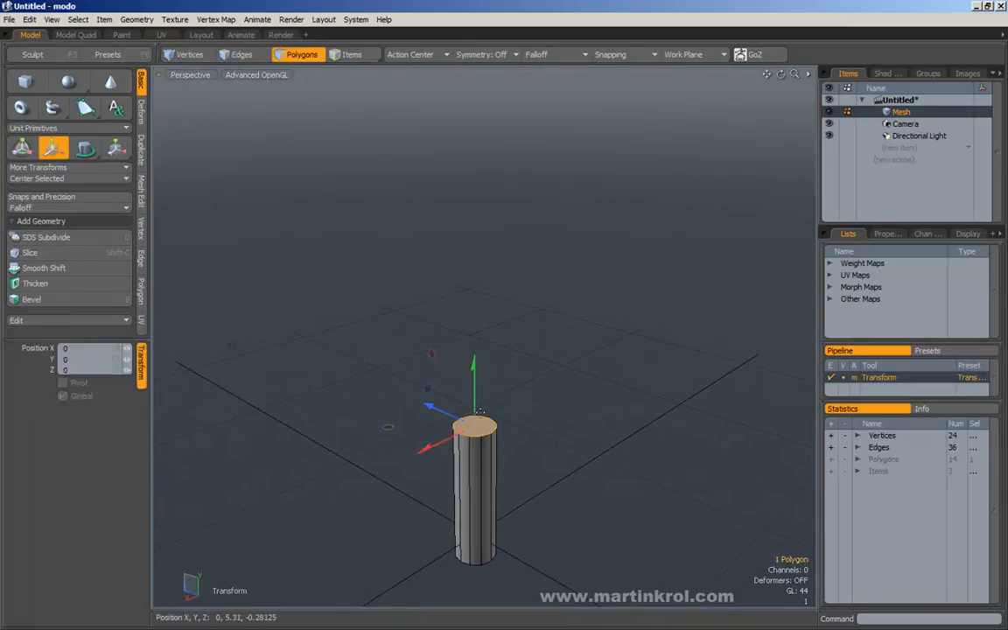
left_click_drag(475, 399, 477, 360)
key("q")
left_click(560, 366)
left_click_drag(561, 368, 562, 401, "alt")
Clone the whole handle cylinder and place the copy directly above the original.
double_click(488, 443)
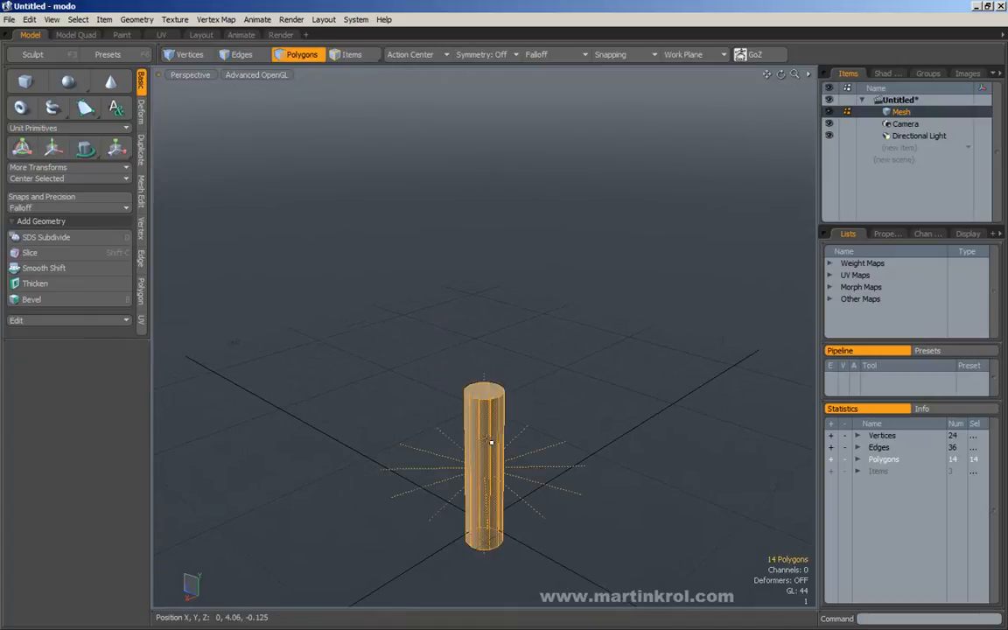
left_click(505, 368)
left_click(484, 392)
left_click_drag(495, 392, 522, 399, "alt")
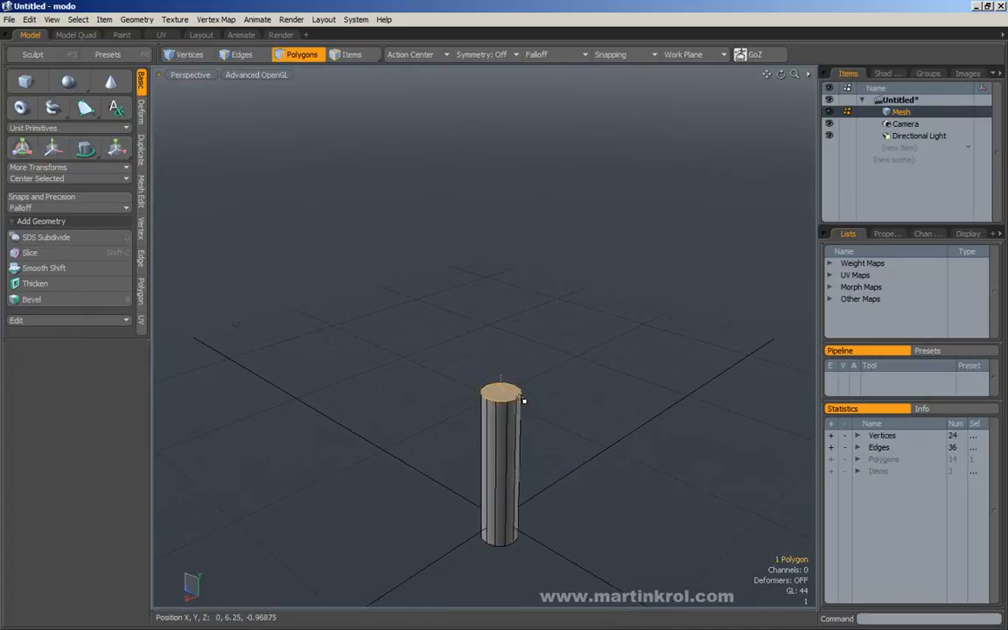
double_click(507, 398)
key("alt+d")
left_click(561, 414)
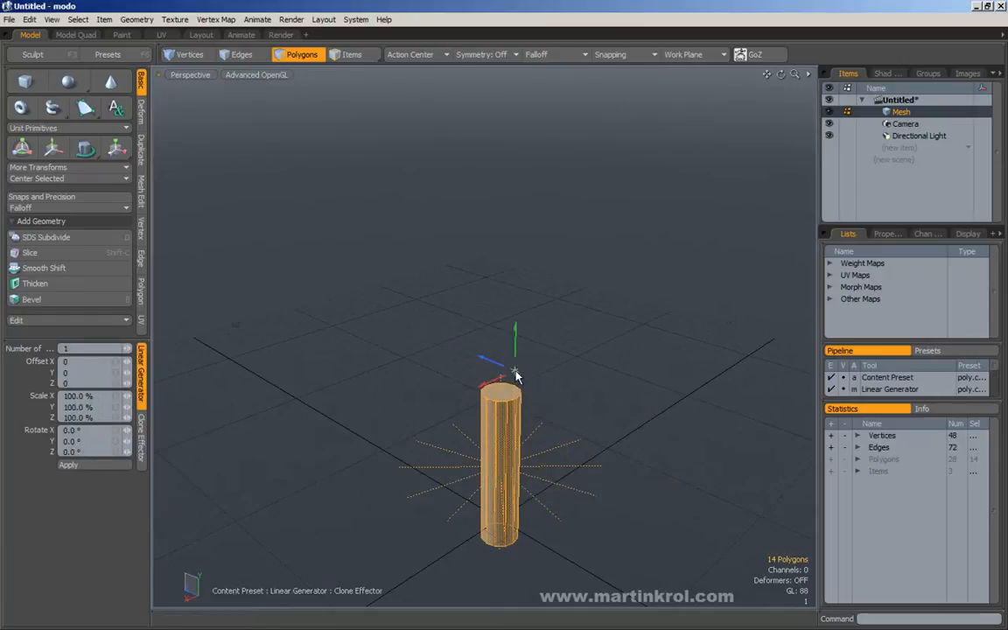
left_click_drag(514, 352, 508, 206)
key("q")
Shorten the cloned cylinder by moving its top polygon down.
left_click(502, 179)
key("w")
left_click_drag(501, 123, 446, 361)
Rotate the whole shortened cylinder 90° about the Z axis.
double_click(502, 341)
key("e")
left_click_drag(89, 371, 5, 372)
type("90")
key("Return")
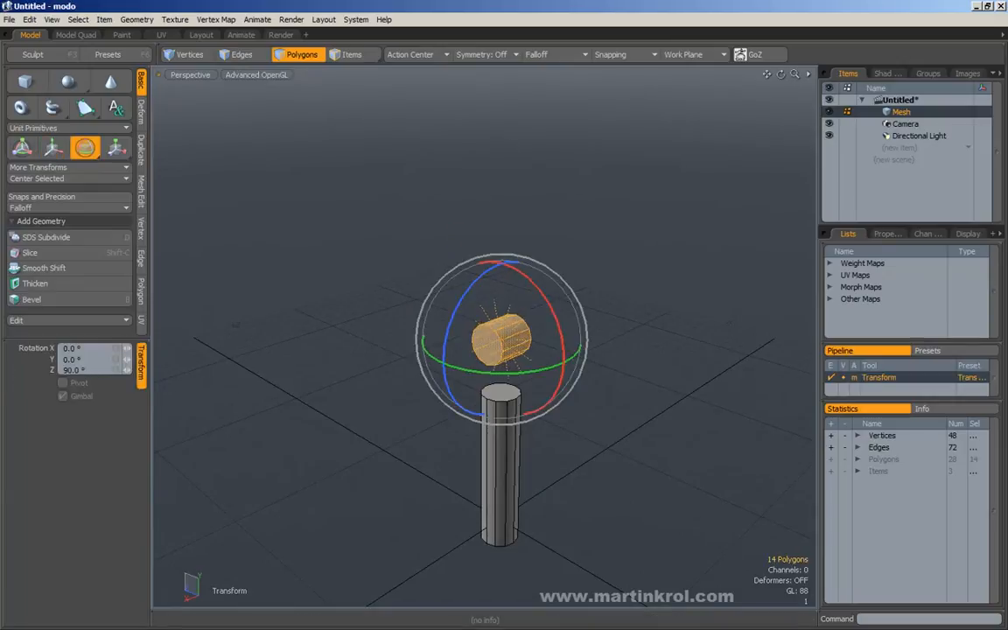
Move the rotated cylinder up and to one side, clear of the handle.
key("w")
left_click_drag(471, 354, 428, 215)
key("q")
left_click(510, 370)
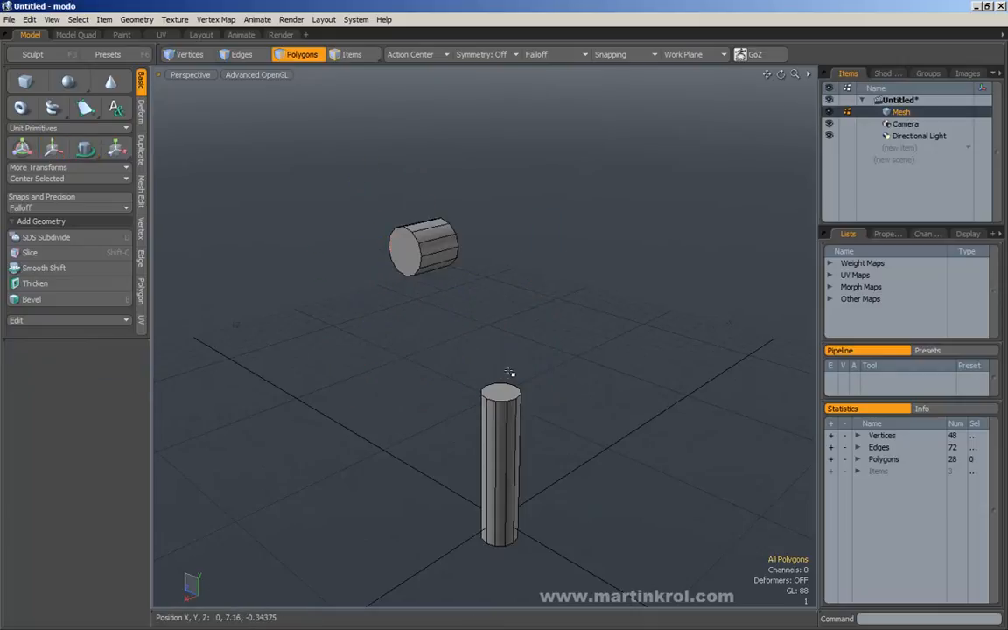
Bevel the handle's top polygon inward by about 0.26 and extend it about 3.8 units as a narrow neck.
left_click_drag(566, 437, 558, 389, "alt")
left_click_drag(533, 353, 535, 377, "alt")
key("b")
left_click(532, 373)
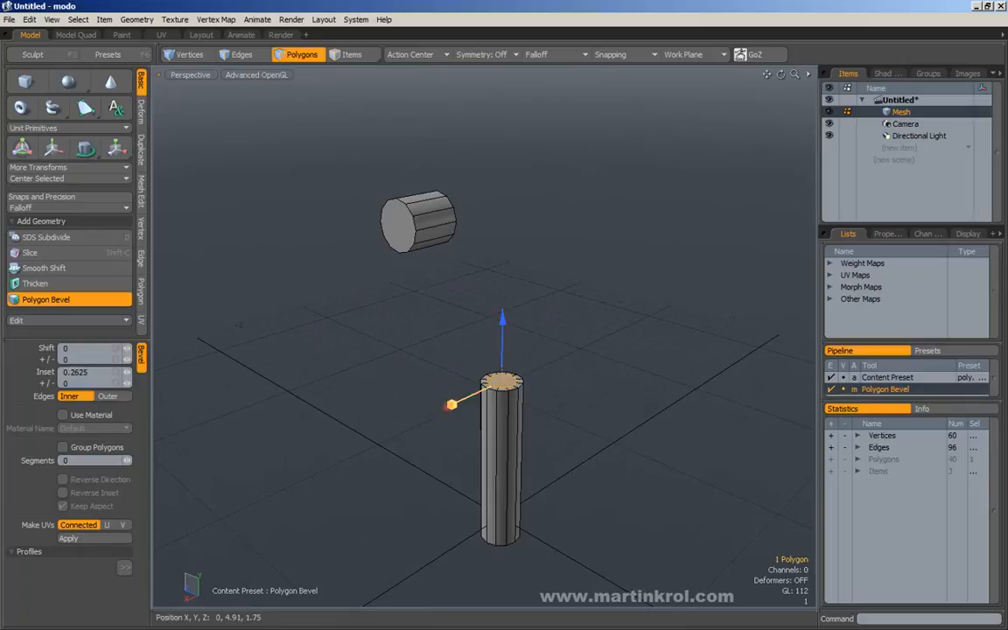
left_click_drag(507, 351, 540, 297)
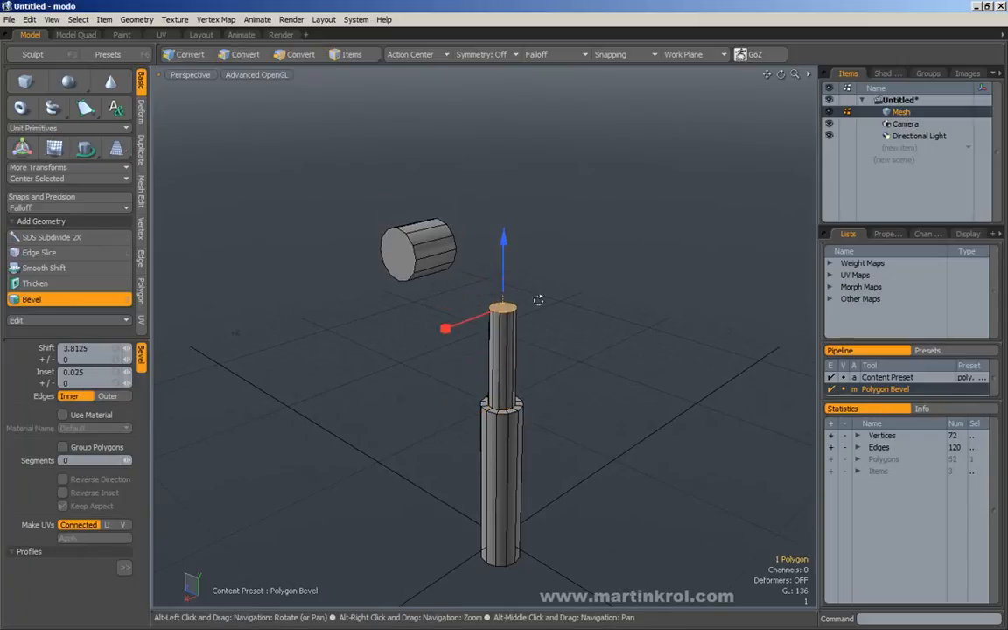
Bevel the neck's top polygon outward and upward into a flared head section about 2.9 units tall.
left_click(543, 301)
left_click_drag(503, 251, 503, 357)
left_click_drag(484, 414, 478, 419)
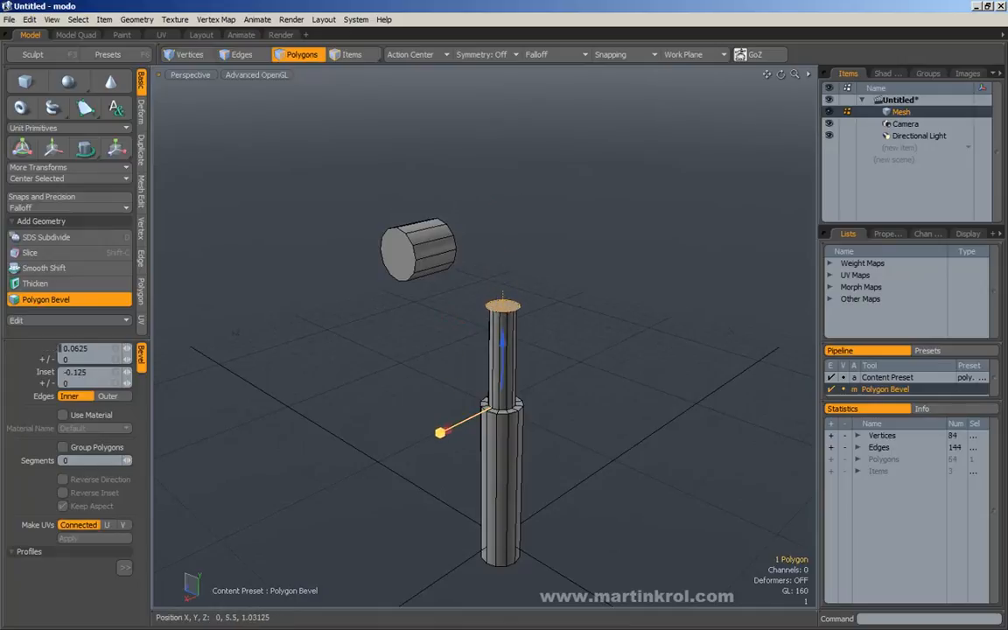
left_click_drag(504, 354, 505, 255)
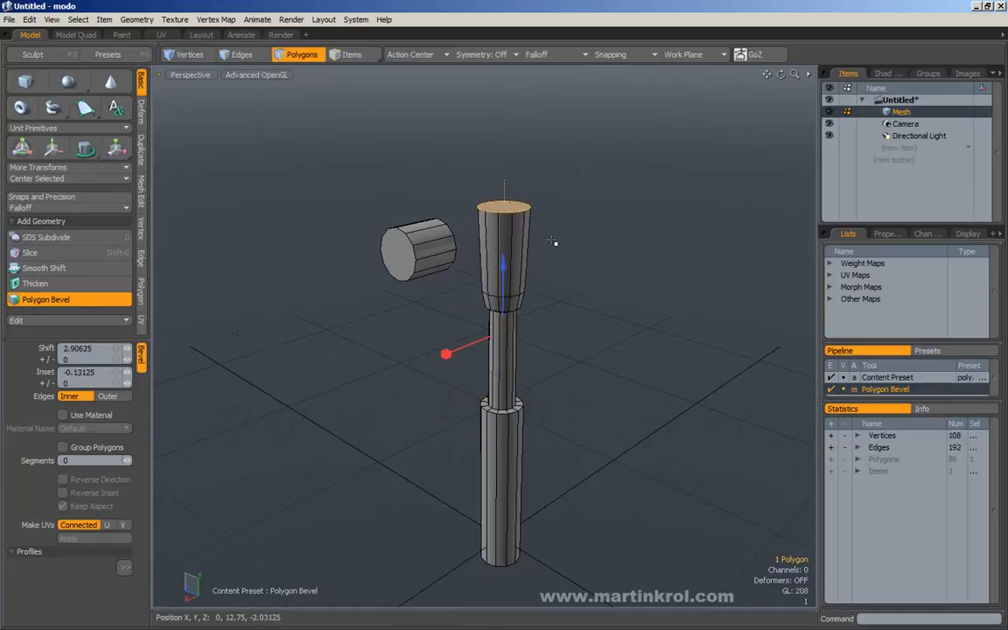
key("space")
Lower the flared head's top polygon to shorten the head.
left_click(612, 328)
left_click_drag(612, 329, 575, 331, "alt")
left_click(488, 208)
key("w")
left_click_drag(482, 180, 483, 218)
key("space")
Lower the whole horizontal cylinder to line up with the head on the handle.
left_click(437, 248)
double_click(386, 248)
key("w")
left_click_drag(380, 192, 382, 225)
key("space")
left_click(585, 240)
Bevel the horizontal cylinder's end polygon facing the handle into a tapered section.
left_click_drag(584, 240, 590, 268, "alt")
left_click(371, 275)
left_click_drag(402, 285, 457, 287, "alt")
left_click(416, 275)
left_click_drag(464, 328, 441, 268, "alt")
key("b")
key("w")
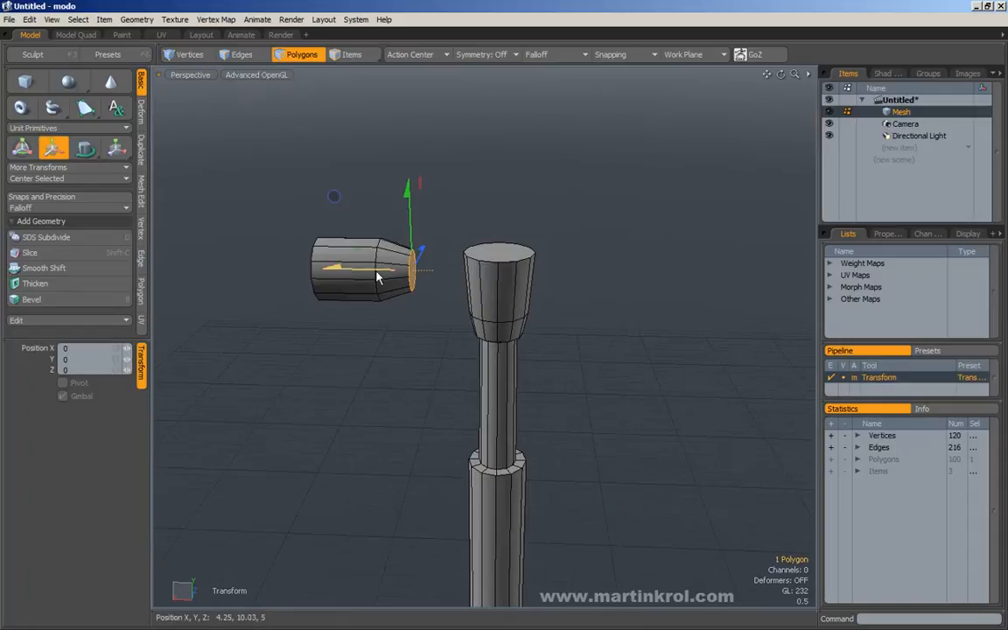
key("q")
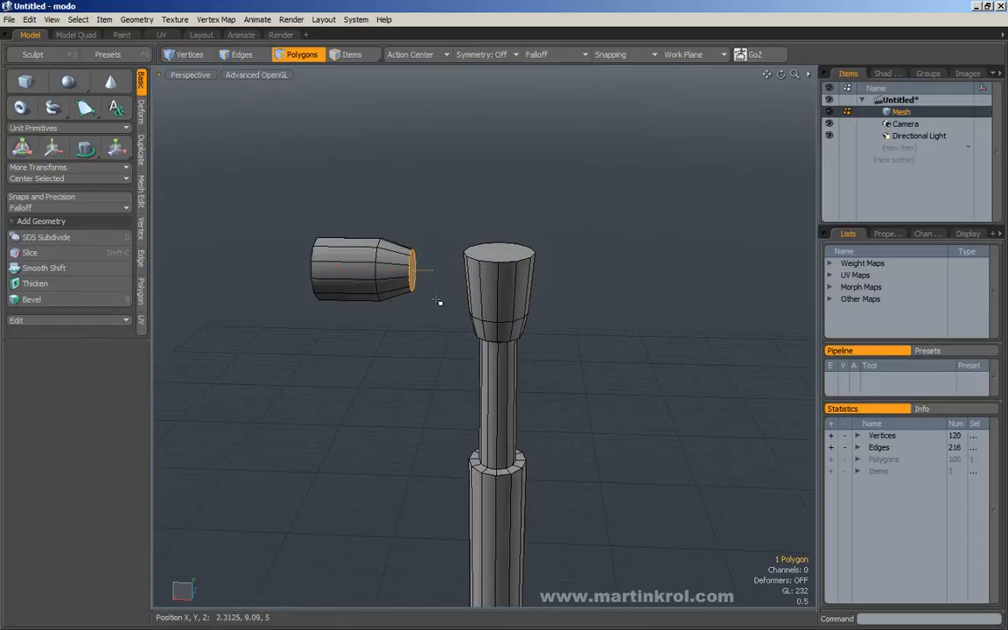
Bevel the tapered end with a shift of about 1.6 and no inset so it runs into the handle's head.
key("b")
left_click_drag(435, 278, 487, 274)
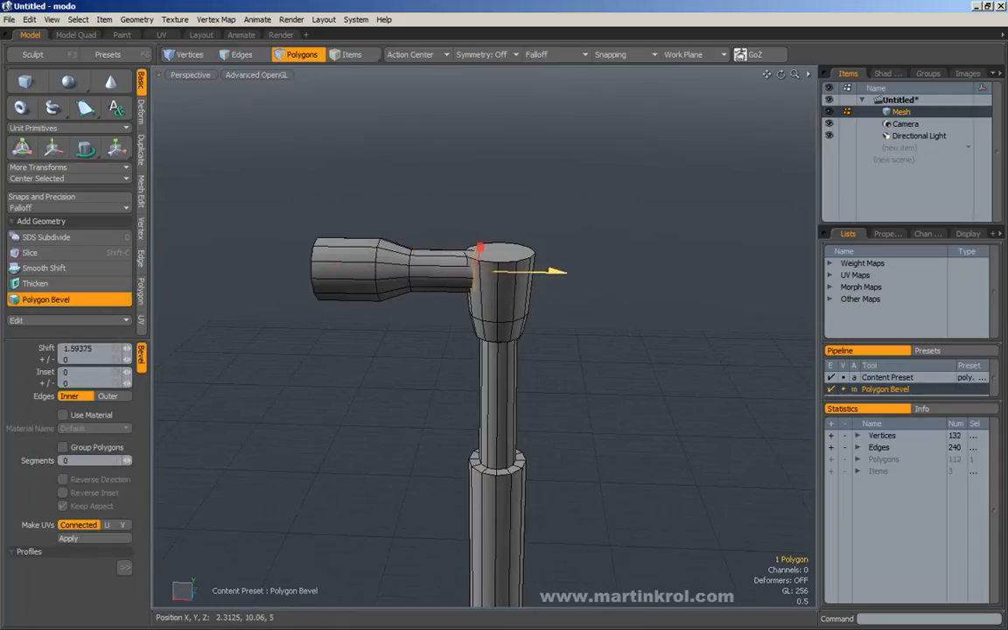
key("q")
Raise the top polygon of the handle's head slightly.
mouse_move(607, 272)
left_mouse_down("alt")
mouse_move(650, 312)
mouse_move(594, 272)
left_mouse_up("alt")
key("w")
left_click_drag(556, 214, 557, 204)
key("q")
left_click(607, 193)
Shorten the striking end by moving its outer end polygon about -0.625 in X.
scroll(590, 252, "down", 3, "alt")
left_click_drag(554, 263, 515, 250, "alt")
right_click_drag(370, 184, 427, 288)
key("w")
left_click_drag(393, 261, 405, 261)
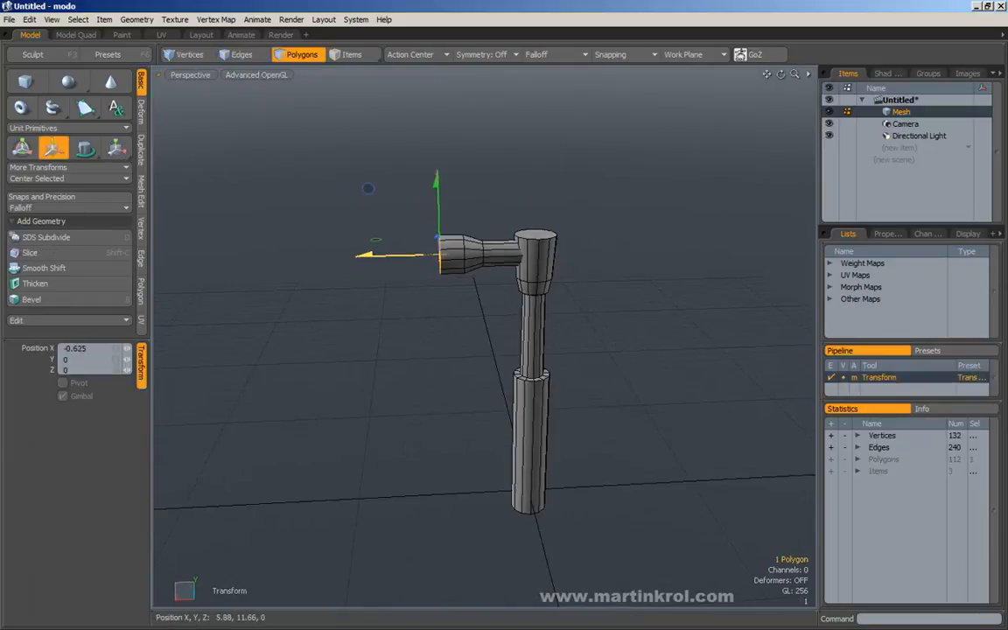
key("q")
left_click(623, 281)
Draw a flat cube base about 5.25 by 0.875 opposite the striking end, working from the top view.
left_click_drag(623, 281, 578, 308, "alt")
left_click_drag(562, 262, 601, 364, "alt")
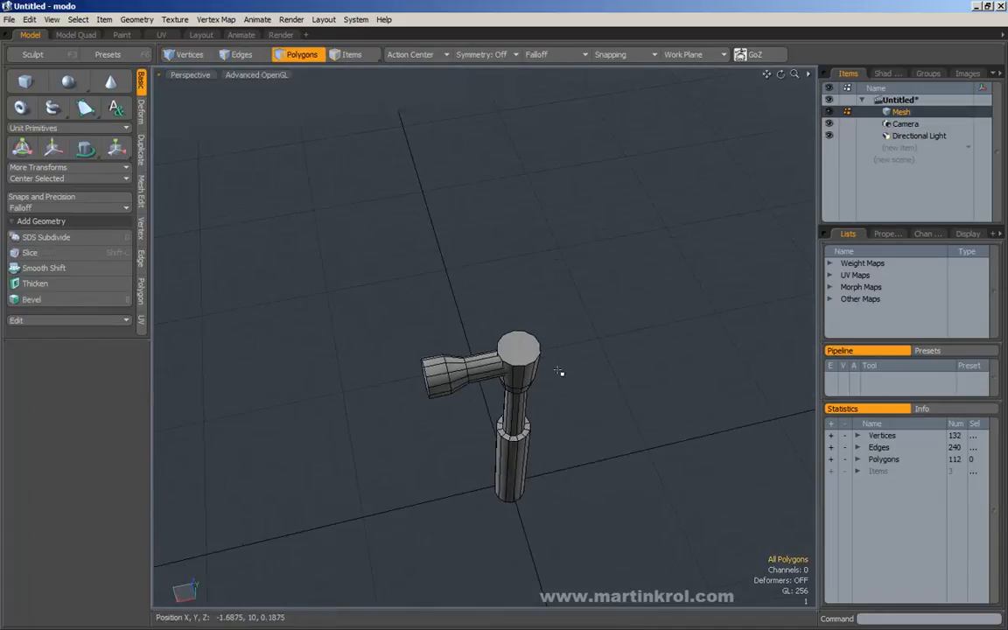
left_click_drag(586, 324, 451, 310, "alt")
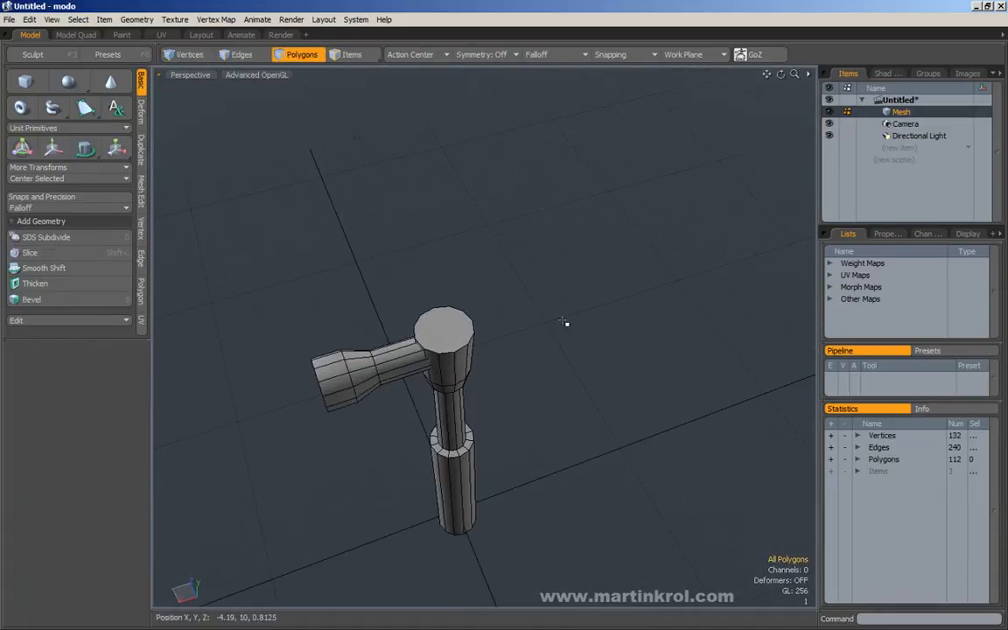
left_click_drag(597, 289, 492, 324, "alt")
scroll(581, 335, "down", 2)
left_click_drag(578, 333, 560, 323, "alt")
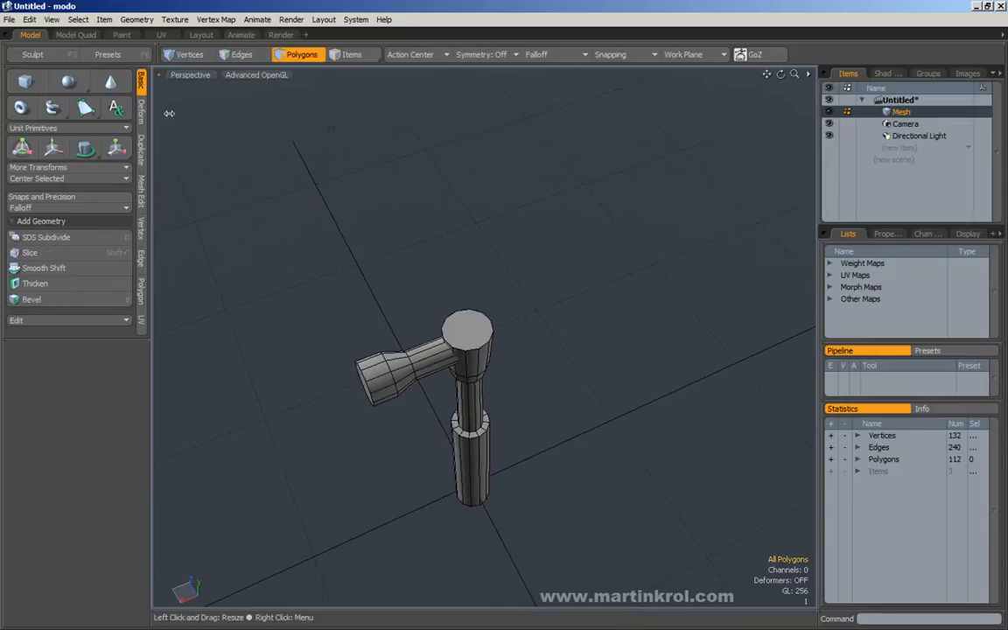
left_click(27, 81)
key("KP_1")
scroll(578, 263, "up", 1)
left_click_drag(549, 245, 530, 329, "alt")
scroll(530, 328, "up", 1)
left_click_drag(525, 288, 359, 315)
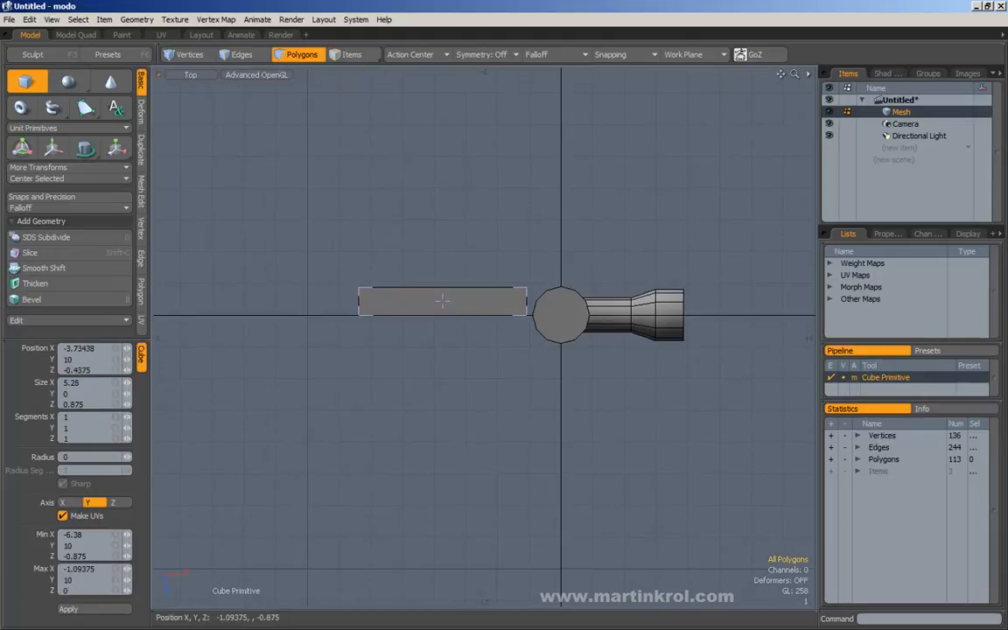
Pull the flat rectangle into a solid bar in the perspective view and finish the cube primitive.
key("KP_Decimal")
left_click_drag(560, 298, 603, 292, "alt")
scroll(554, 283, "up", 1, "alt")
mouse_move(526, 284)
left_mouse_down()
mouse_move(560, 279)
mouse_move(531, 241)
mouse_move(532, 189)
mouse_move(543, 198)
mouse_move(532, 226)
mouse_move(441, 219)
left_mouse_up()
key("space")
Clone the whole bar with a Z offset of about 1.125 to make a parallel second bar.
double_click(518, 214)
key("alt+d")
left_click(546, 210)
left_click_drag(441, 219, 496, 246, "alt")
key("space")
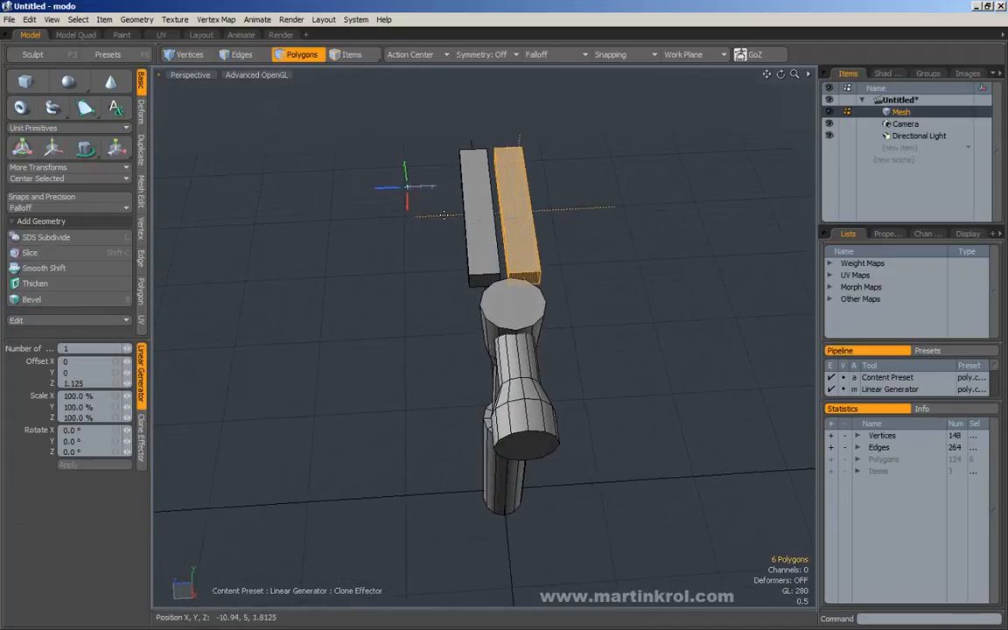
Move the cloned bar into position behind the hammer's head.
left_click_drag(389, 189, 517, 253, "alt")
key("y")
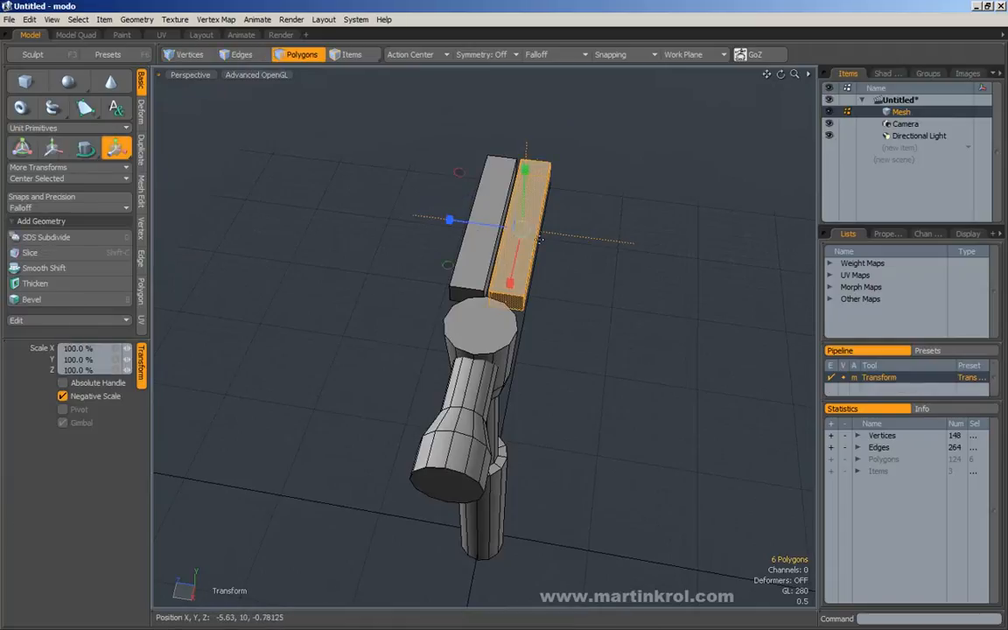
key("w")
left_click_drag(508, 227, 490, 249)
key("space")
Scale the other bar to about 87% in Z and shift it sideways into place.
left_click(491, 266)
double_click(490, 266)
key("e")
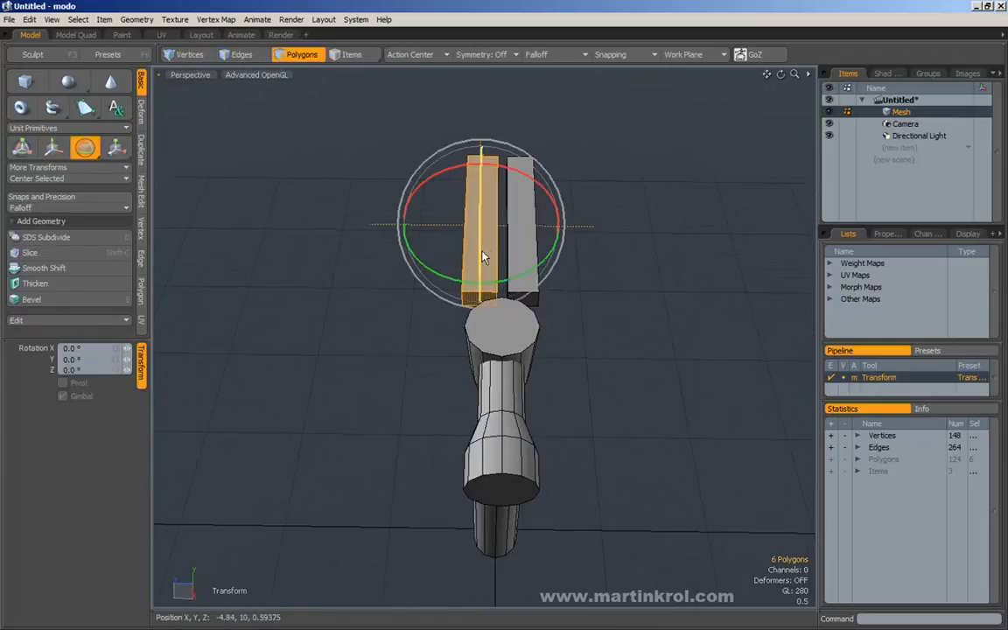
key("r")
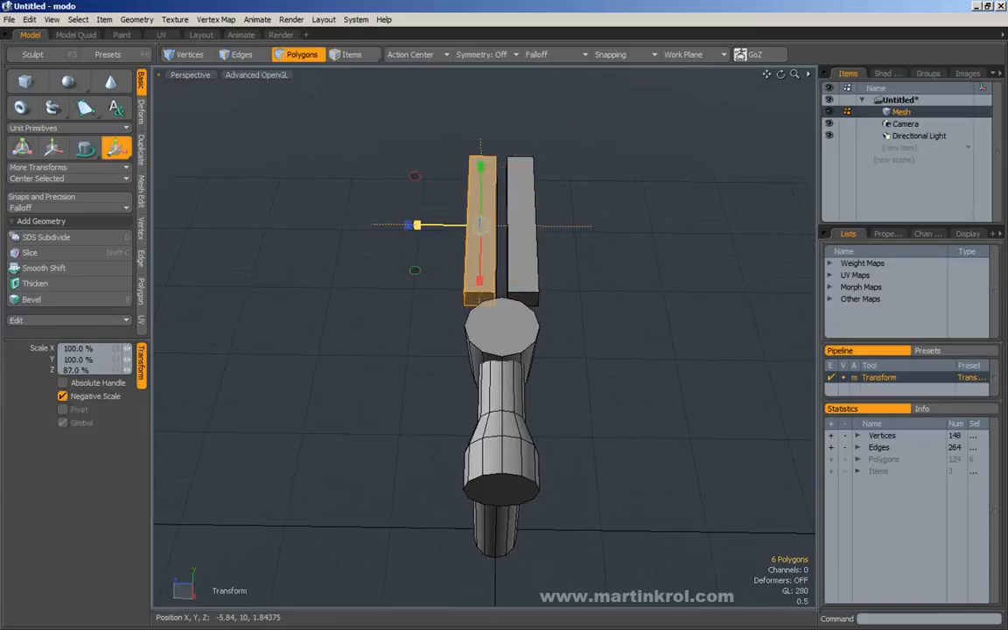
key("w")
left_click_drag(445, 228, 612, 229)
key("space")
left_click_drag(630, 224, 649, 249)
left_click_drag(501, 234, 376, 238, "alt")
Loop Slice both bars across their selected long edges with five evenly spaced cuts.
left_click(238, 54)
middle_click_drag(423, 155, 395, 181, "alt")
left_click_drag(492, 227, 513, 260)
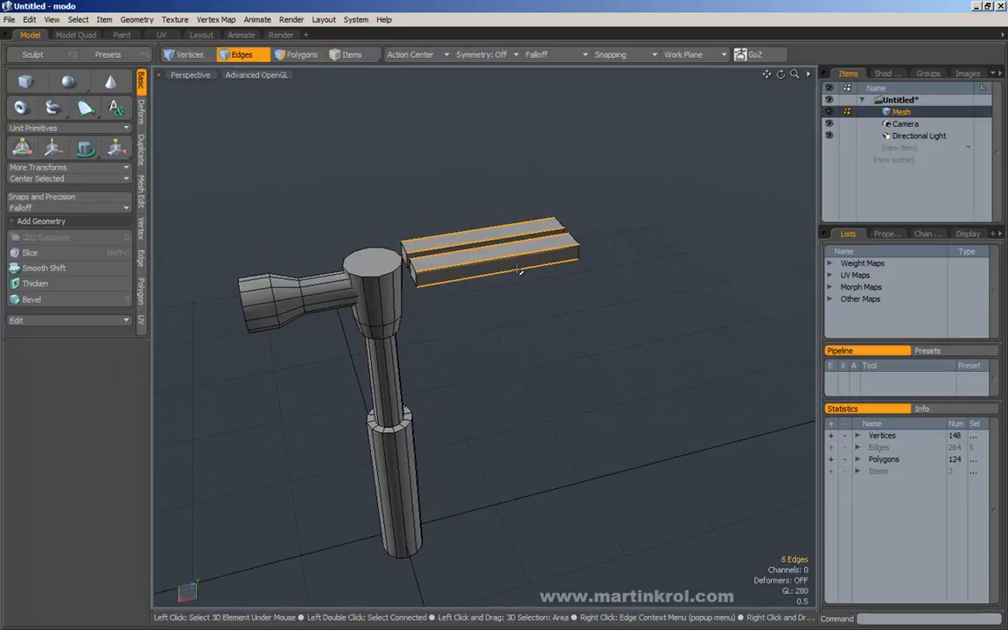
key("alt+l")
left_click_drag(517, 268, 548, 285, "alt")
right_click(551, 275, "ctrl+shift")
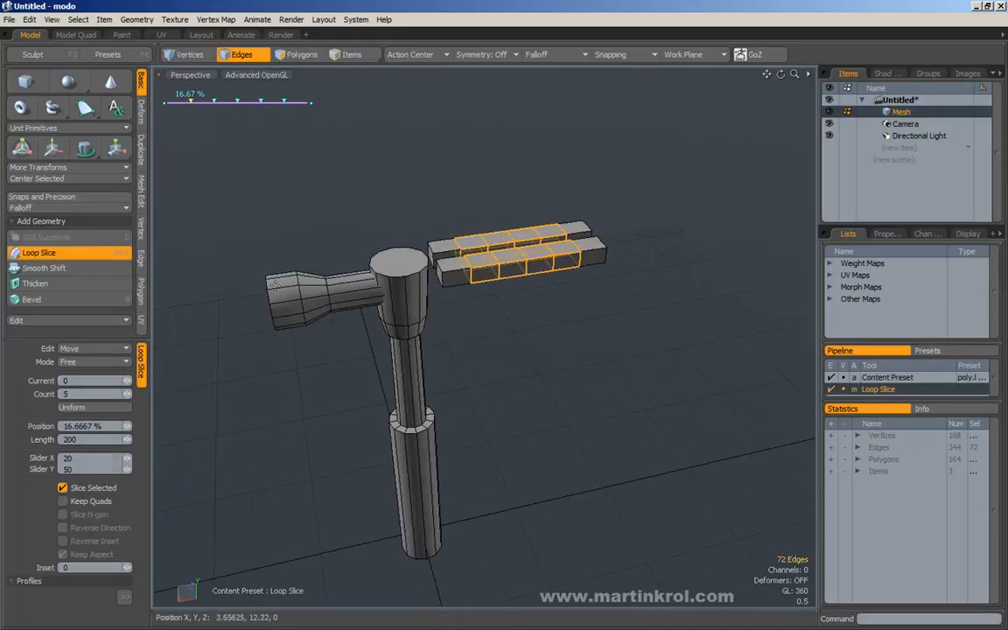
Finish the Loop Slice and clear the edge selection on both bars.
key("space")
left_click_drag(385, 243, 415, 221, "alt")
right_click_drag(476, 176, 513, 202)
left_click_drag(484, 205, 479, 179, "alt")
left_click_drag(388, 168, 381, 162, "alt")
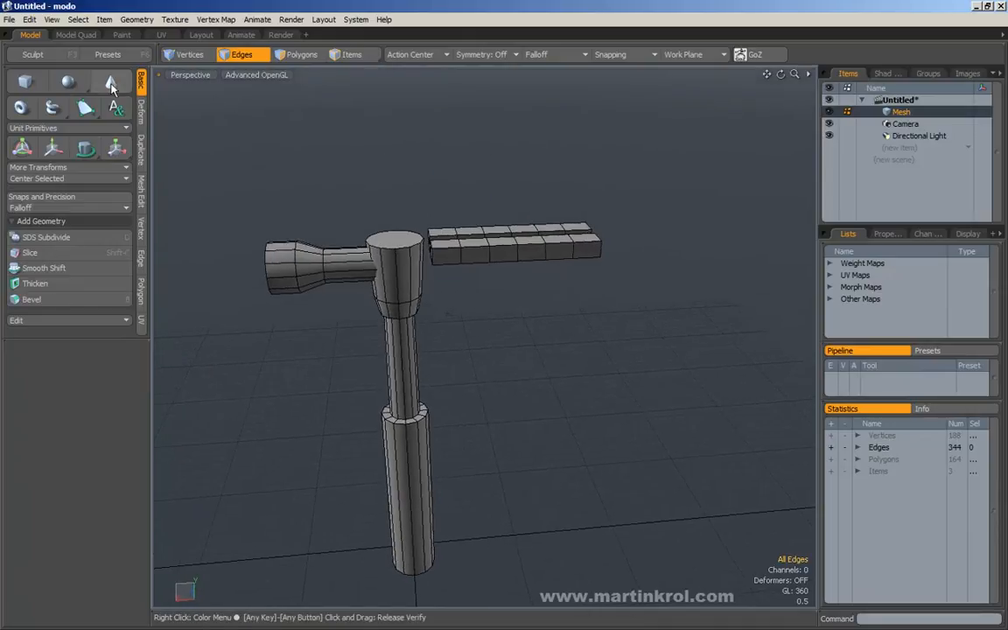
Bend all polygons of both sliced bars downward by about 40° from the end nearest the head, forming the claw.
left_click(141, 114)
left_click(33, 200)
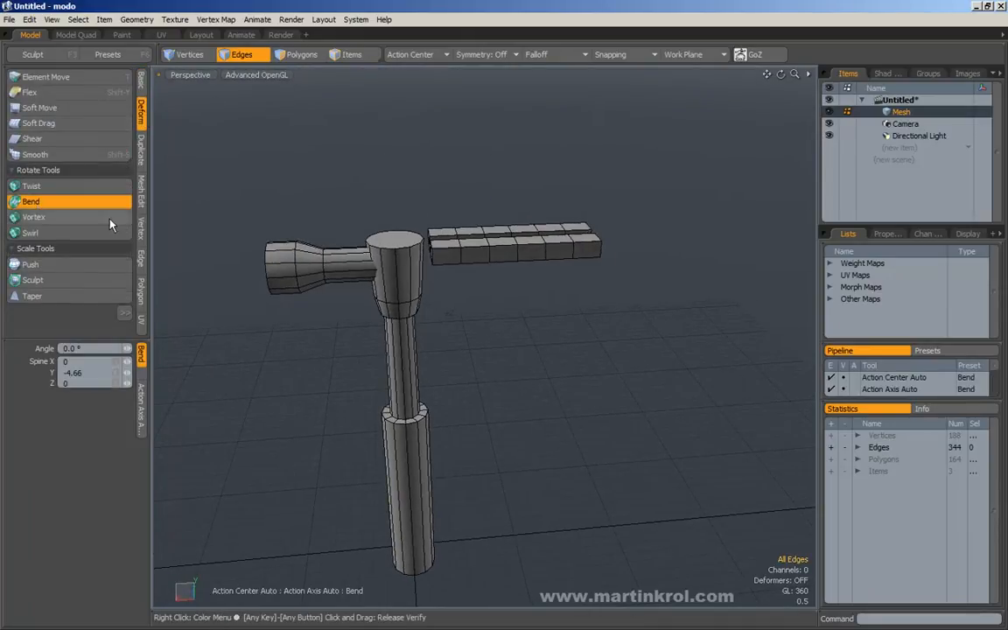
key("KP_1")
key("space")
right_click_drag(313, 131, 555, 259)
left_click(298, 54)
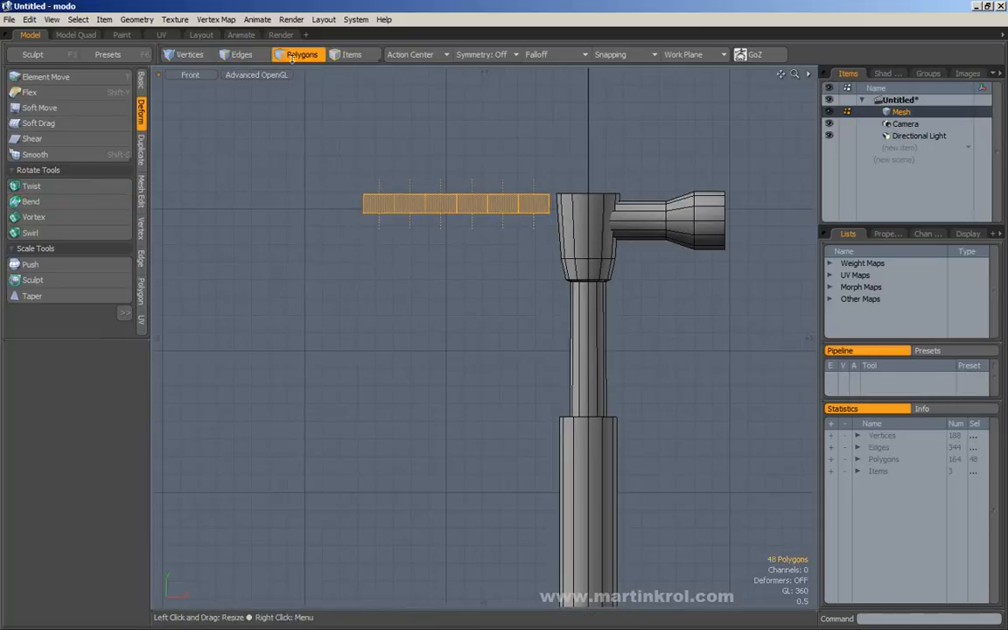
right_click_drag(295, 129, 555, 247)
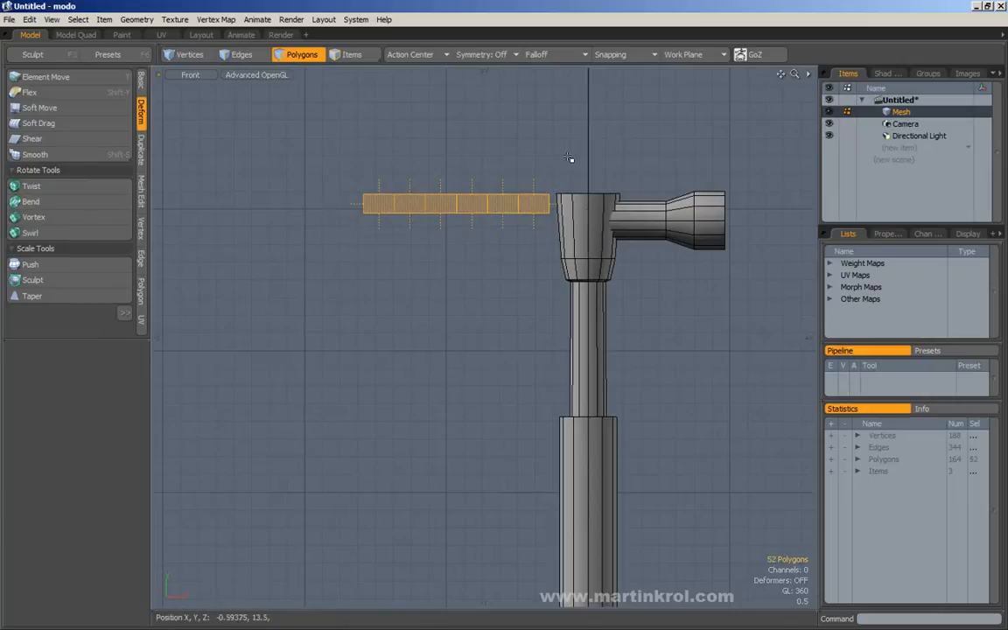
left_click(71, 201)
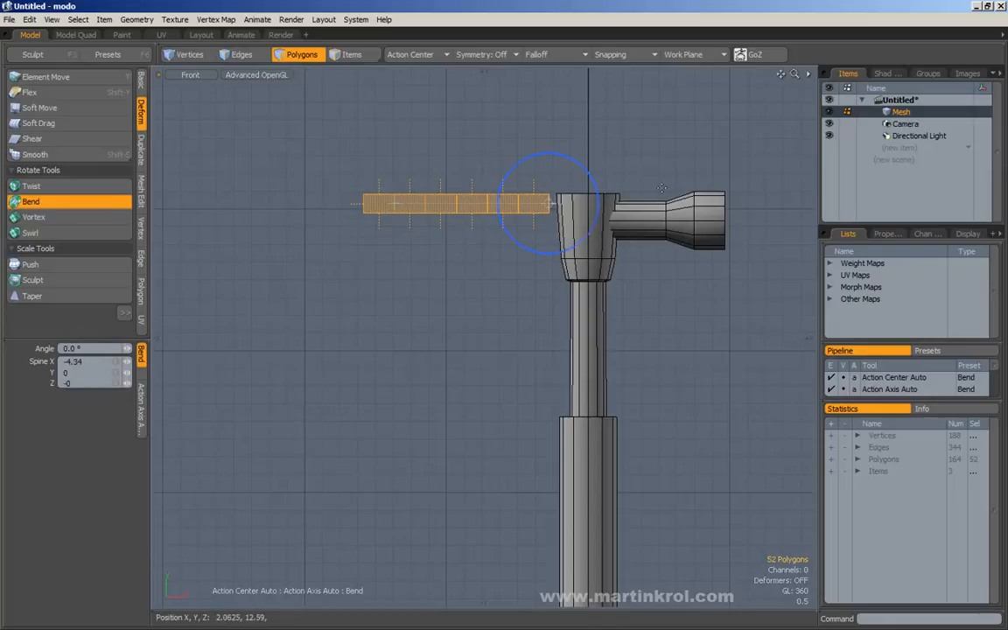
left_click_drag(461, 151, 428, 166)
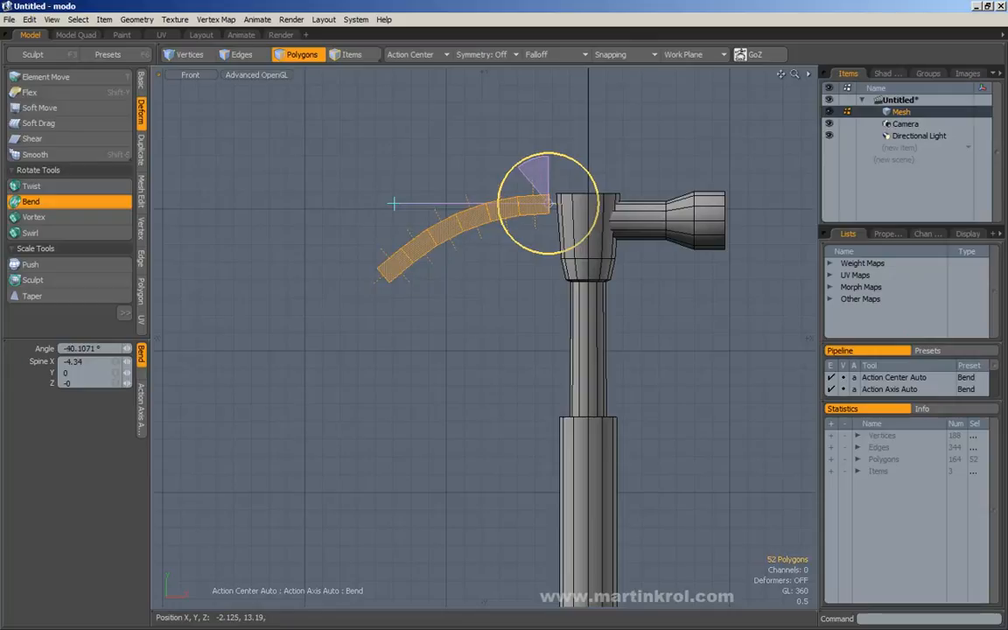
key("KP_Decimal")
key("space")
left_click_drag(525, 210, 549, 260, "alt")
left_click(576, 178)
Select the polygons of the hammer's head, striking end and claw and move them upward along Y.
right_click_drag(548, 259, 553, 260, "alt")
left_click_drag(553, 259, 509, 280, "alt")
right_click_drag(509, 281, 525, 280, "alt")
mouse_move(525, 281)
left_mouse_down("alt")
mouse_move(512, 259)
mouse_move(534, 290)
left_mouse_up("alt")
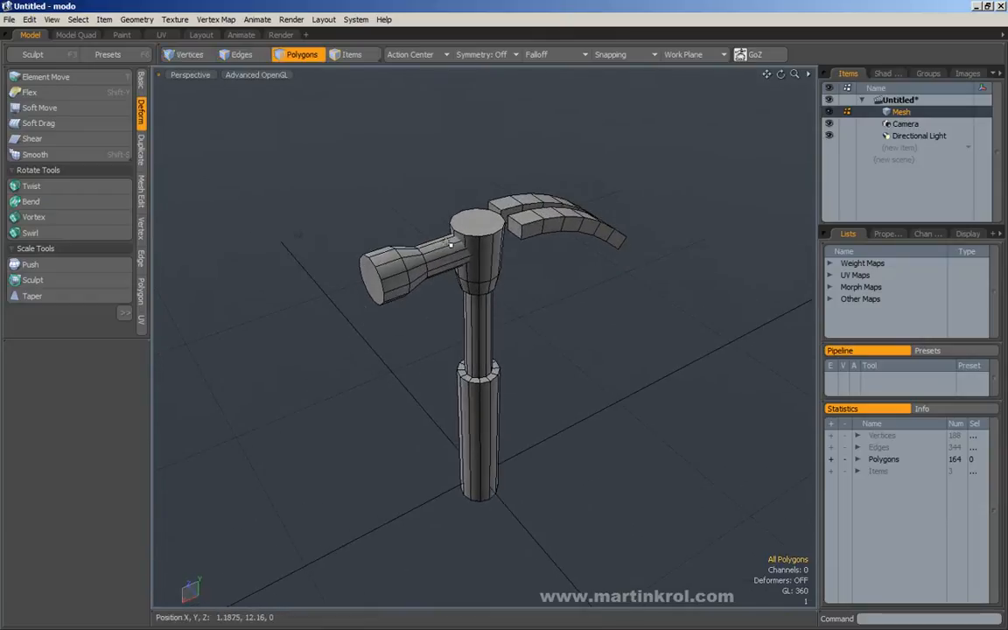
left_click_drag(457, 240, 488, 377, "alt")
right_click_drag(462, 378, 450, 342, "alt")
left_click_drag(535, 275, 556, 326, "alt")
key("3")
left_click_drag(326, 134, 701, 311)
key("w")
left_click_drag(509, 180, 510, 136)
key("q")
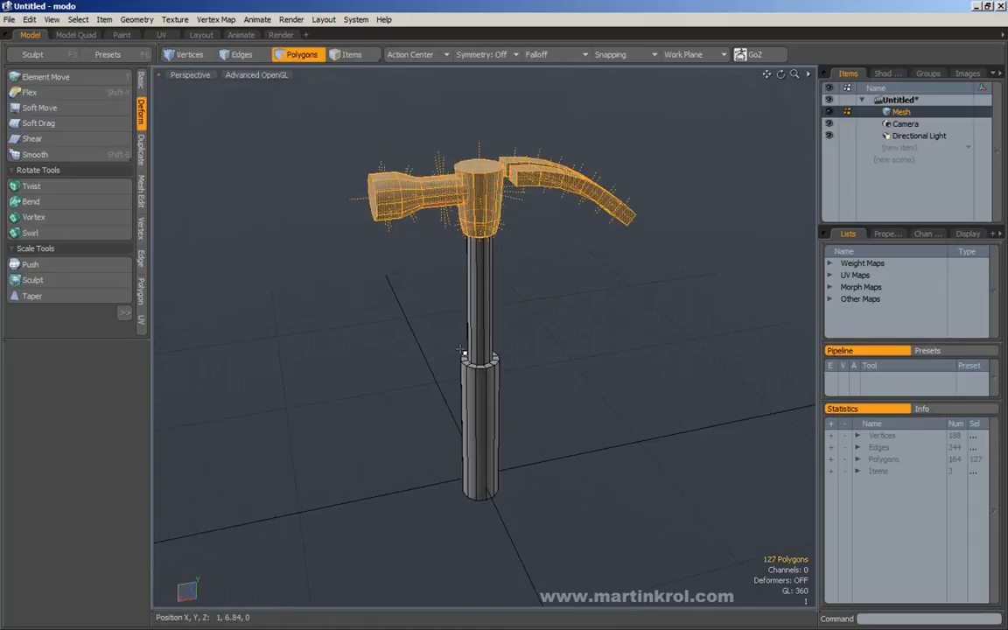
Raise the ring of polygons at the grip's upper end by about 1.6 in Y.
left_click_drag(412, 318, 547, 388)
key("w")
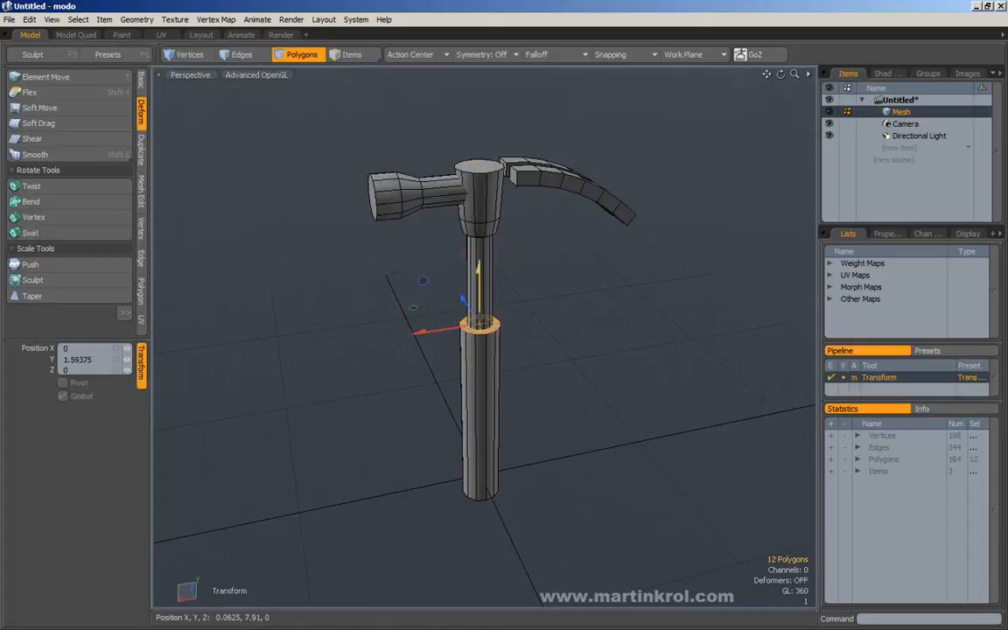
key("q")
left_click(573, 341)
left_click_drag(575, 343, 525, 334, "alt")
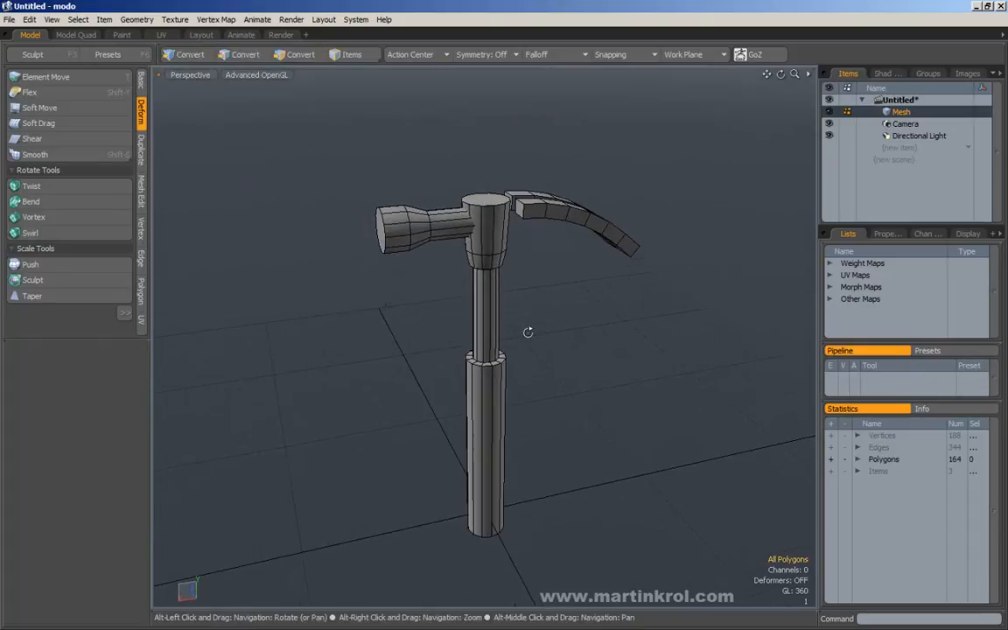
Try scaling the shaft polygons between the head and grip to 75% in X and Z, and undo the scaling.
left_click_drag(461, 308, 522, 308)
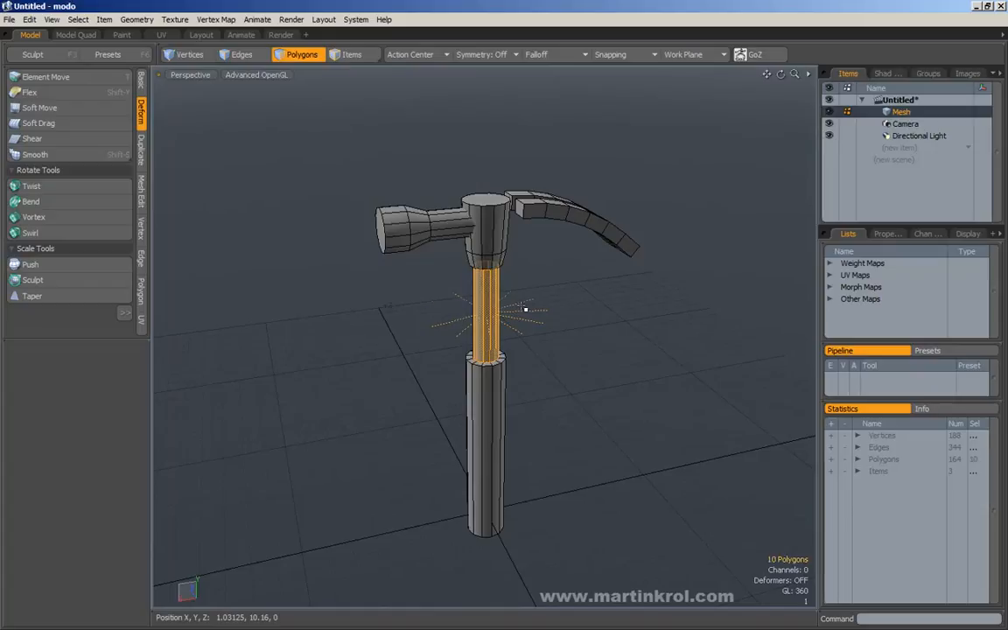
key("r")
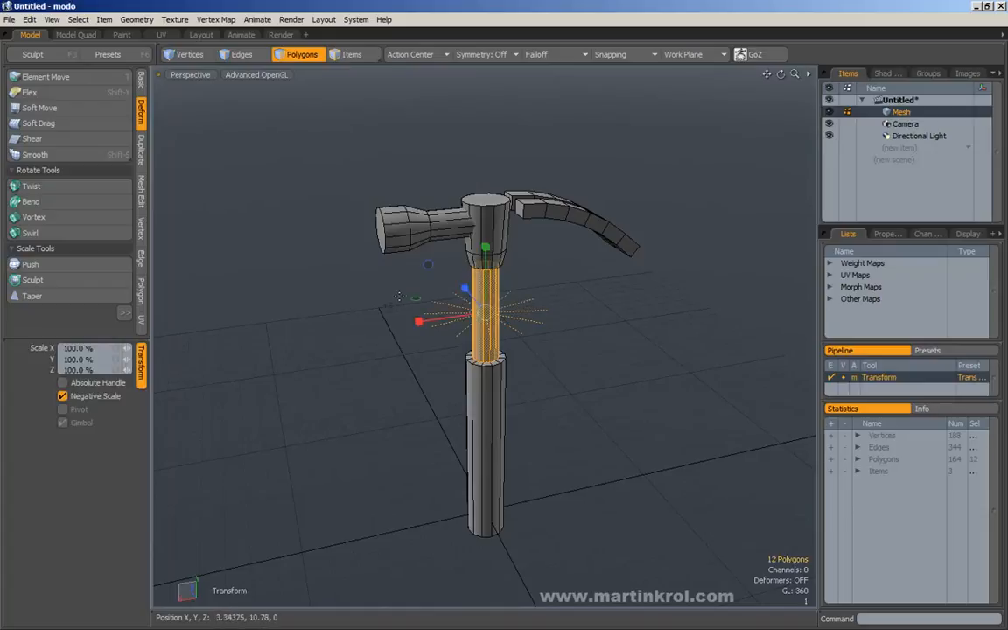
left_click_drag(416, 299, 415, 299)
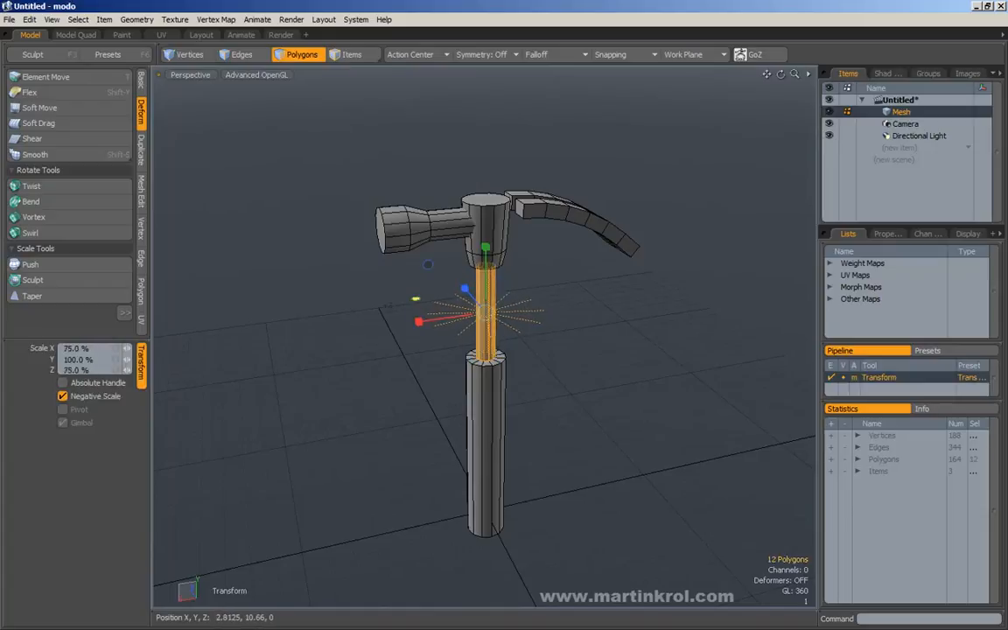
key("q")
left_click(569, 352)
left_click_drag(582, 378, 540, 357, "alt")
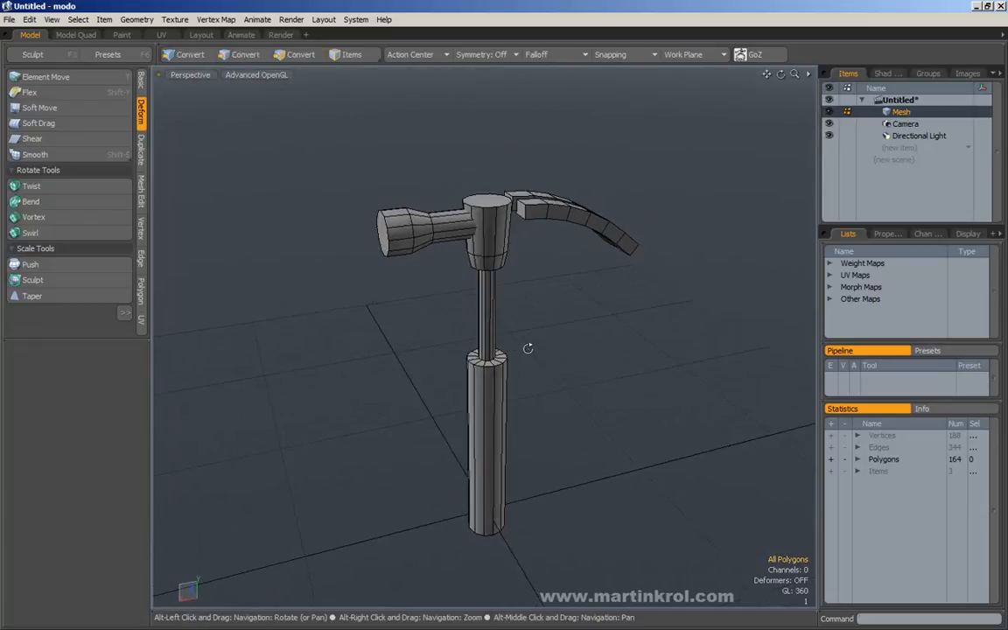
key("ctrl+z")
left_click(611, 365)
left_click_drag(611, 365, 531, 354, "alt")
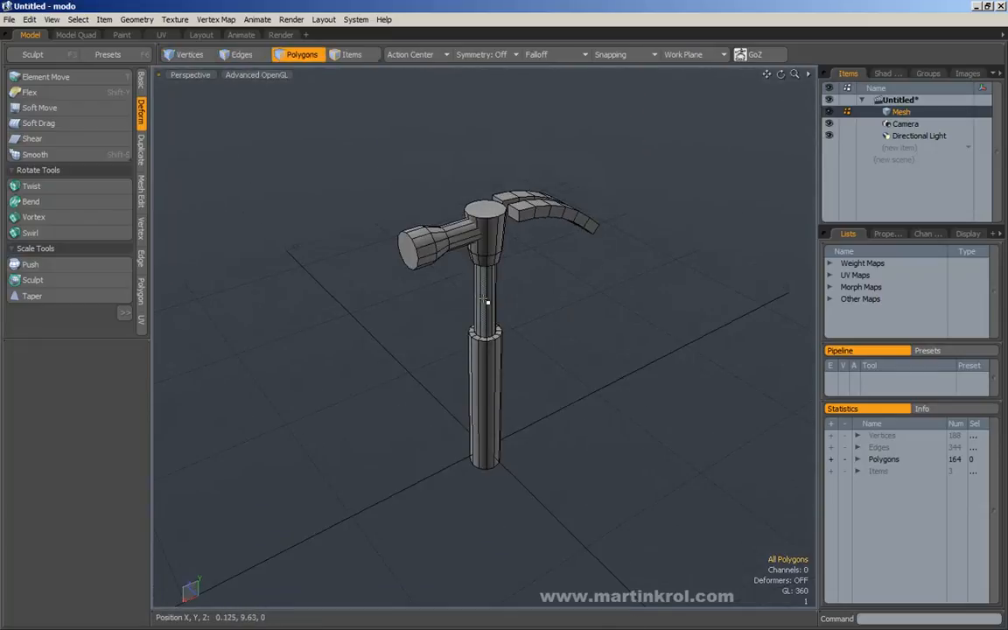
Select the end sections of the striking side and reposition them to adjust the proportions of the face and its taper.
left_click_drag(544, 315, 510, 323, "alt")
right_click_drag(359, 211, 411, 287)
key("w")
left_click_drag(378, 260, 371, 241, "alt")
key("q")
right_click_drag(331, 177, 396, 270)
key("w")
mouse_move(342, 286)
left_mouse_down("alt")
mouse_move(427, 316)
mouse_move(637, 328)
mouse_move(497, 340)
mouse_move(429, 333)
left_mouse_up("alt")
key("q")
left_click(356, 317)
right_click_drag(551, 312, 588, 349)
mouse_move(602, 353)
left_mouse_down("alt")
mouse_move(500, 354)
mouse_move(573, 357)
mouse_move(555, 340)
left_mouse_up("alt")
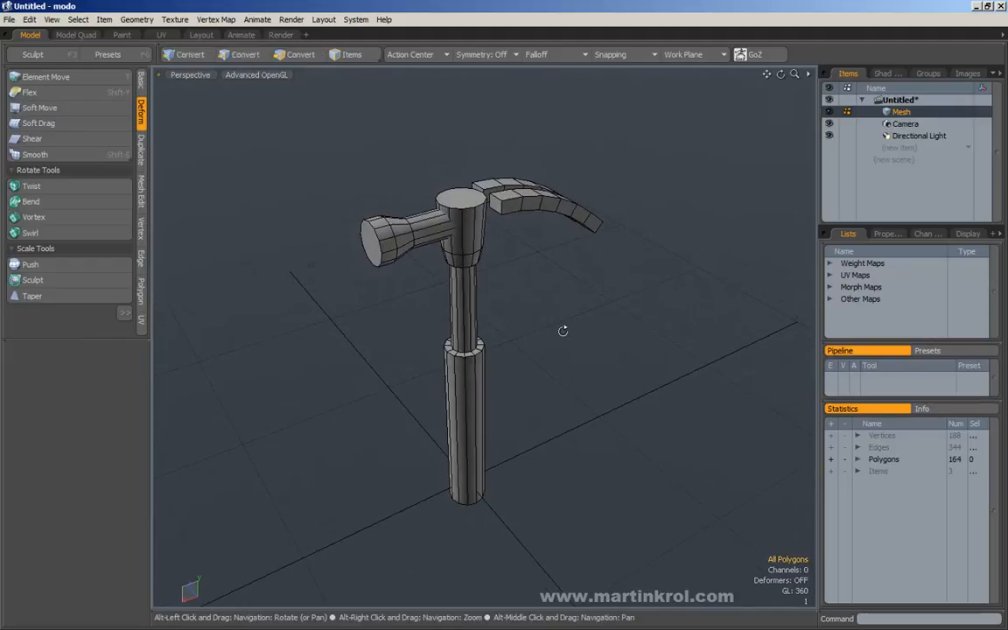
Inspect the whole hammer from several angles and preview it with subdivision smoothing switched on and back off.
left_click_drag(383, 292, 366, 292, "alt")
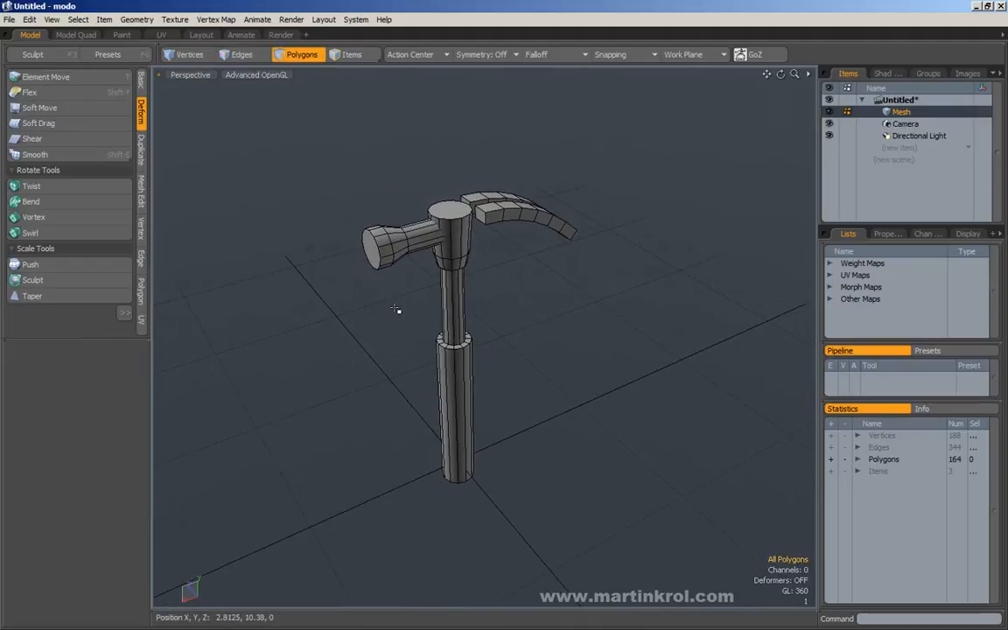
left_click_drag(415, 316, 528, 298, "alt")
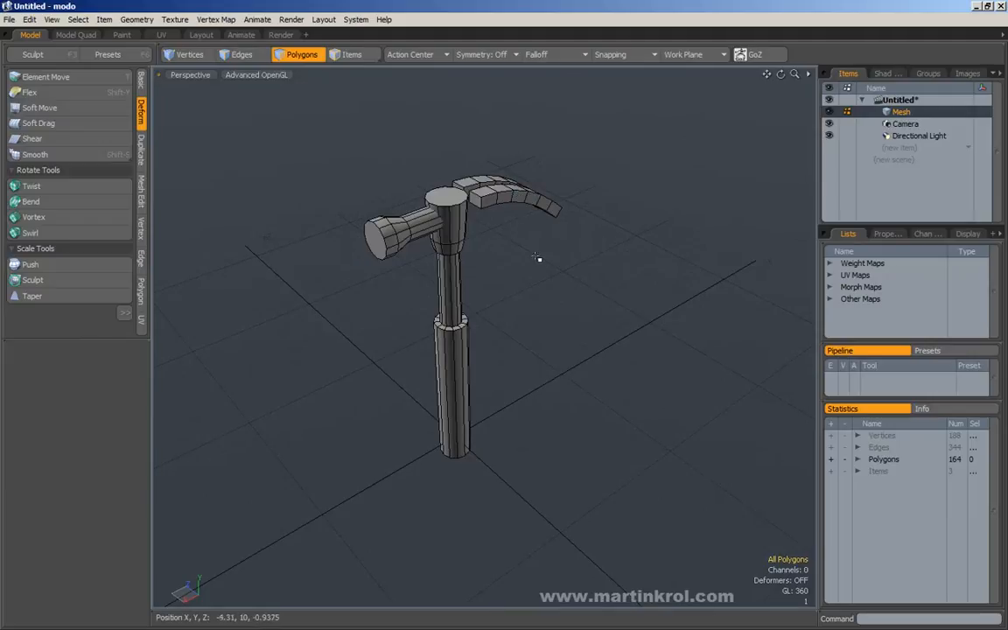
left_click_drag(555, 265, 540, 268, "alt")
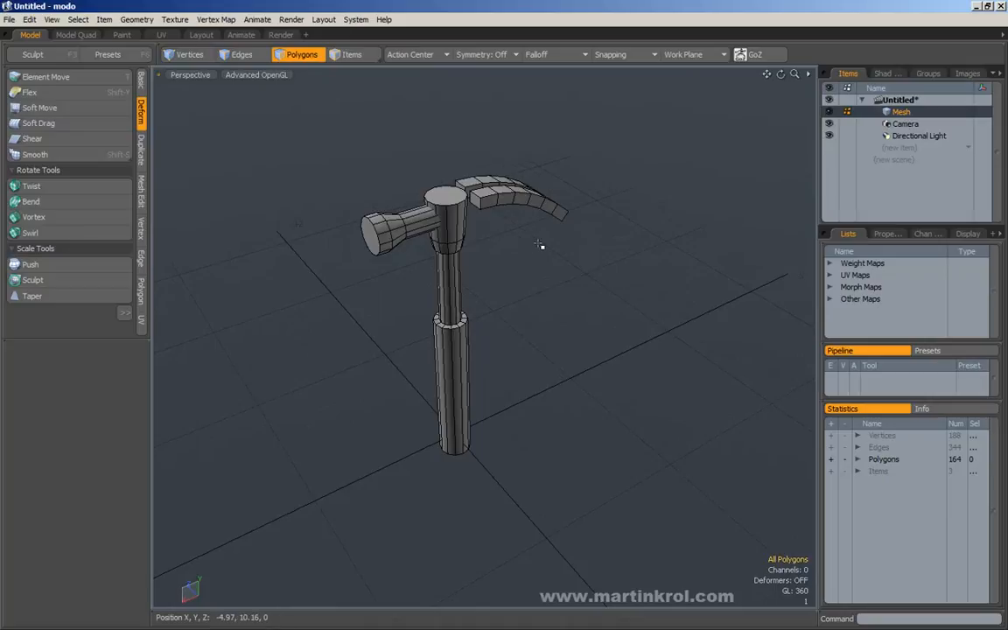
left_click_drag(547, 255, 576, 234, "alt")
left_click_drag(346, 470, 493, 303, "alt")
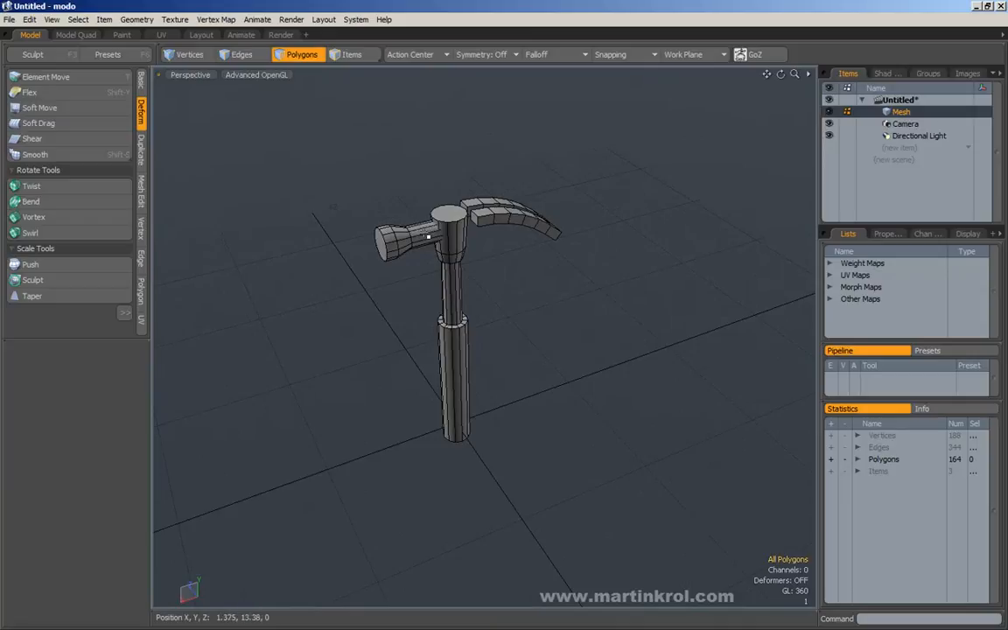
left_click_drag(527, 254, 461, 259, "alt")
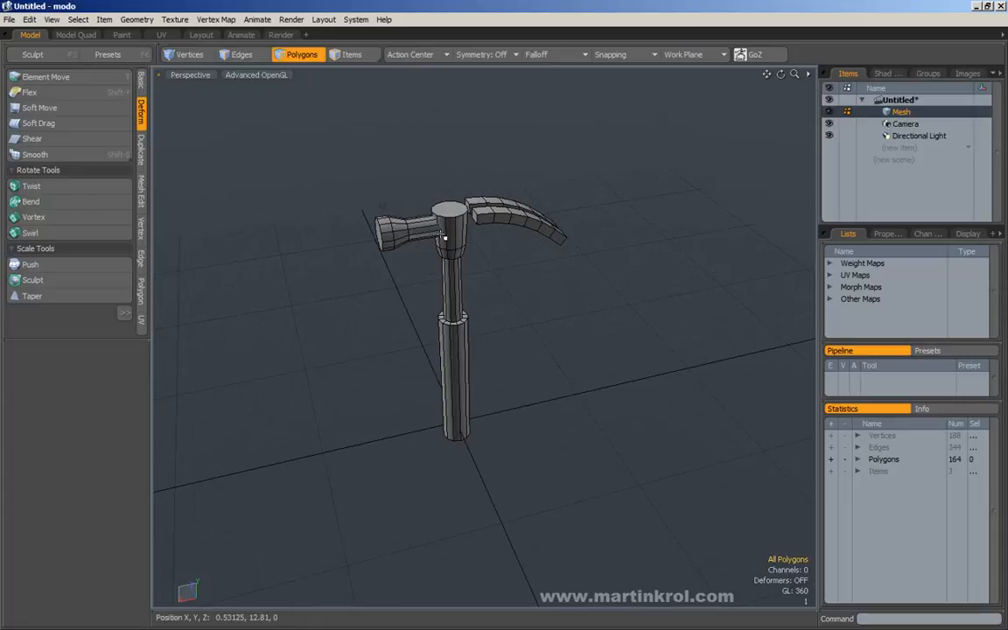
left_click_drag(494, 300, 525, 298, "alt")
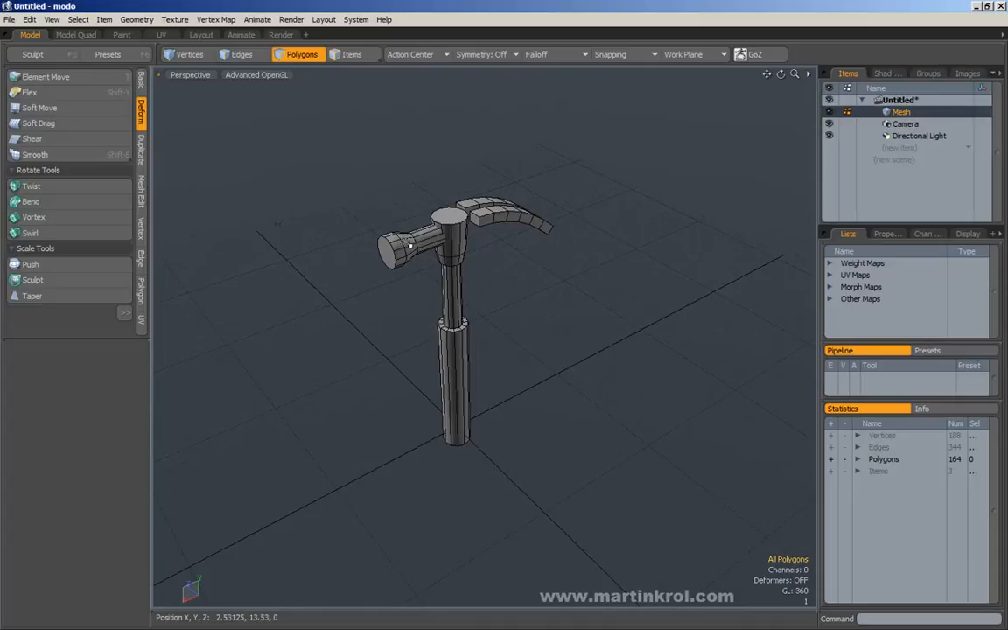
left_click_drag(451, 264, 552, 290, "alt")
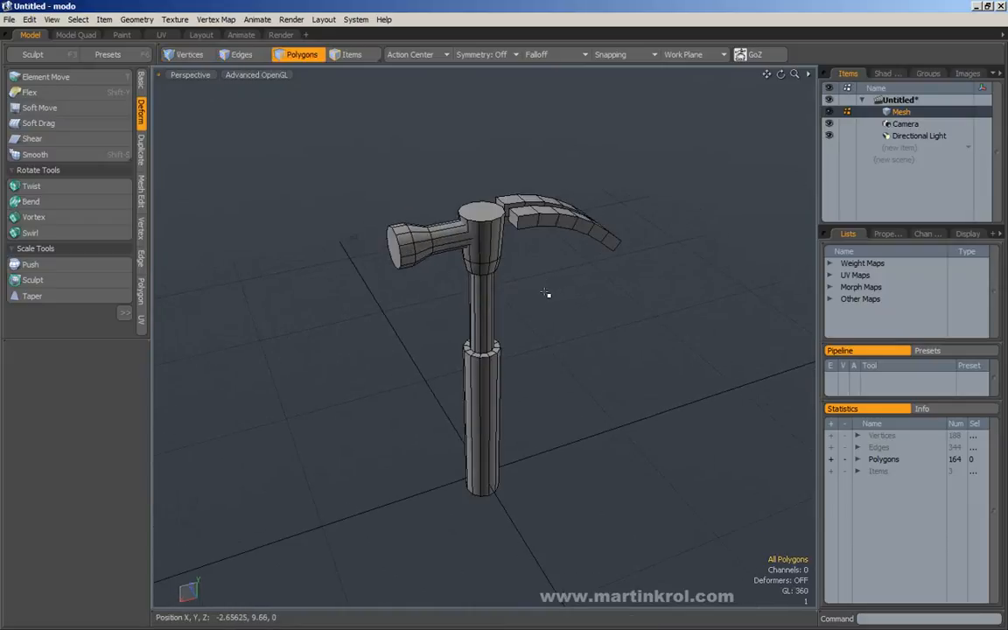
key("Tab")
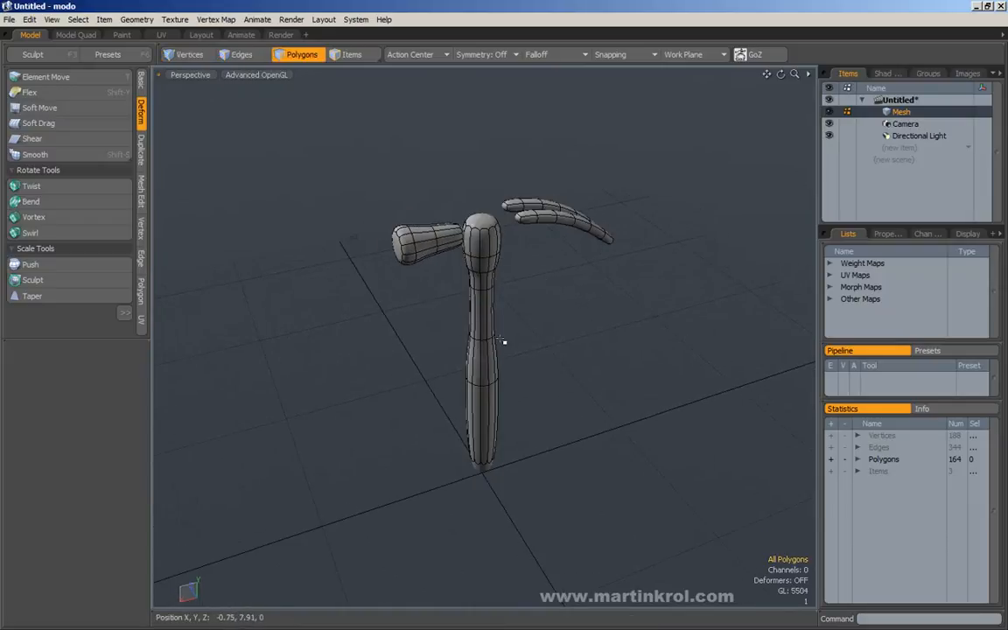
key("Tab")
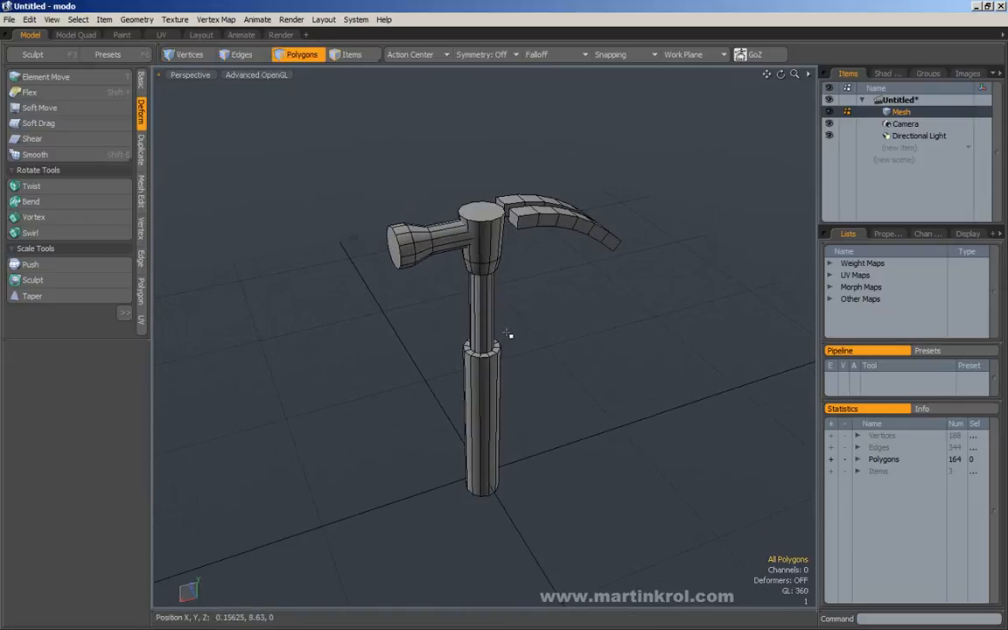
Bevel the inner and outer edge loops of the grip's upper rim with an inset of about 0.037.
left_click(241, 54)
scroll(533, 344, "up", 3)
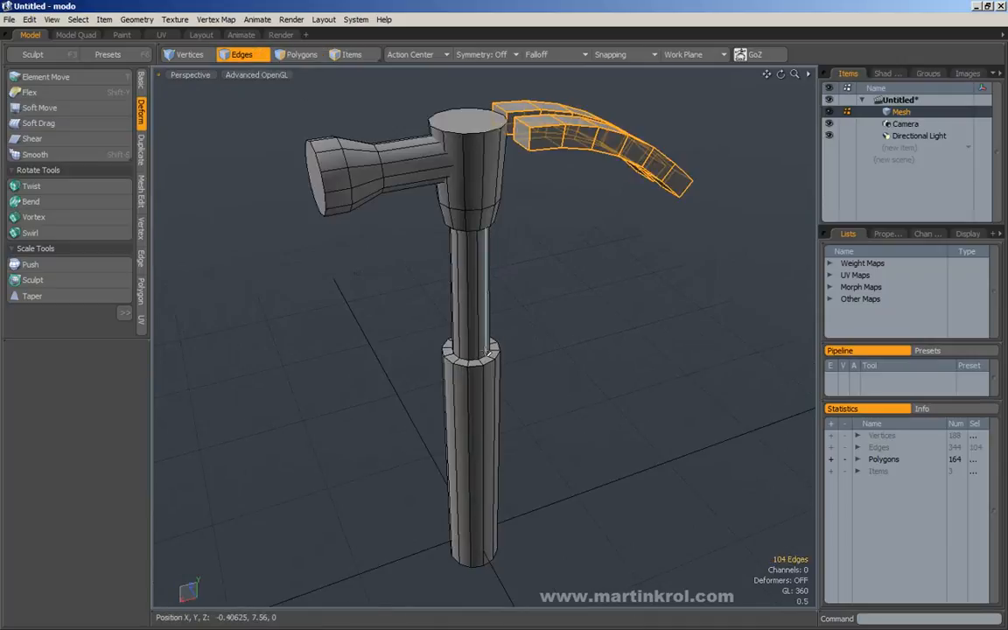
scroll(471, 360, "up", 5)
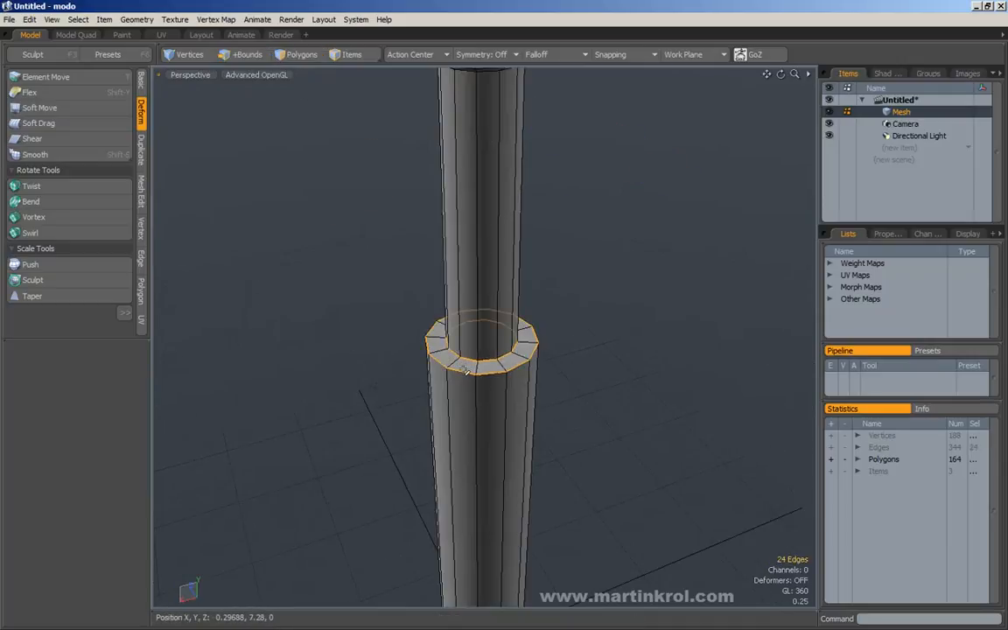
key("b")
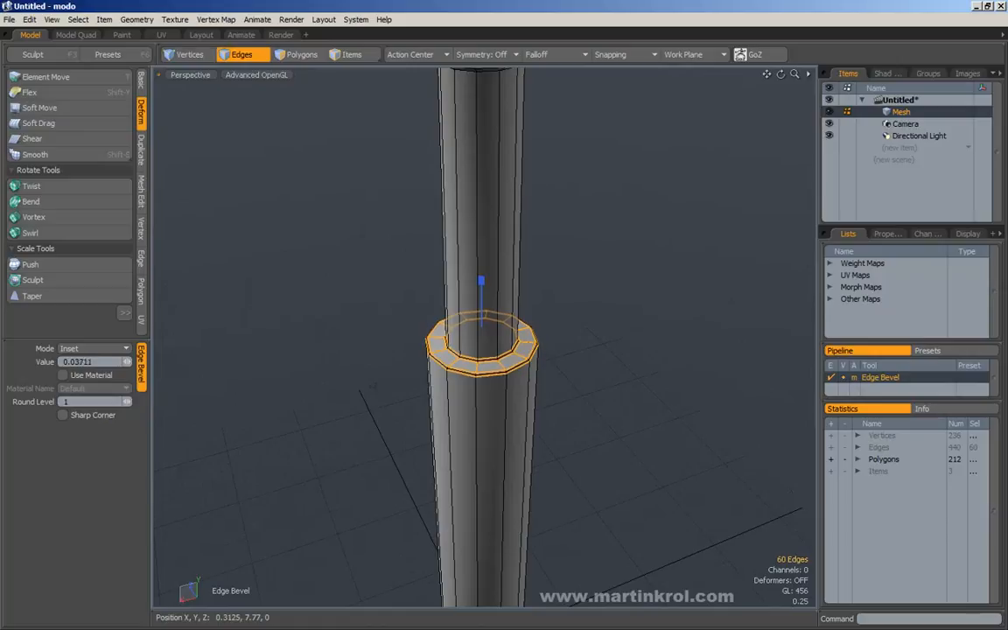
key("space")
left_click(600, 308)
Bevel the edge loops at the head's top rim and around its lower opening with an inset of about 0.031.
scroll(595, 315, "down", 3)
left_click_drag(551, 433, 543, 293, "alt")
scroll(544, 291, "up", 4)
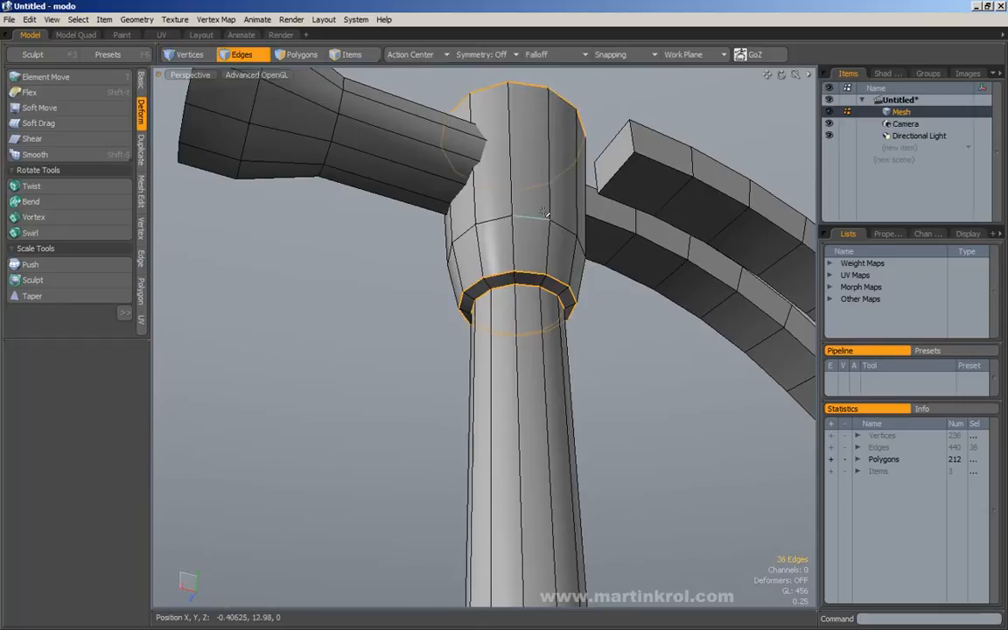
key("b")
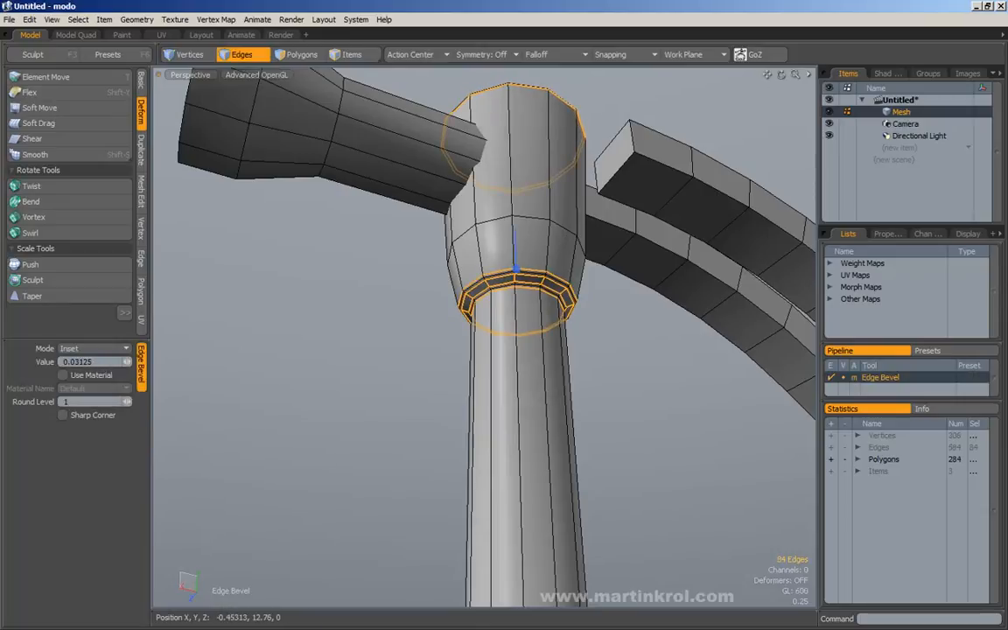
key("space")
left_click(669, 333)
Preview the hammer with subdivision smoothing and the wireframe overlay hidden, and return it to unsmoothed polygons.
right_click_drag(669, 333, 578, 378, "alt")
left_click_drag(578, 378, 511, 373, "alt")
key("Tab")
right_click_drag(597, 378, 540, 381, "alt")
middle_click_drag(540, 382, 523, 356, "alt")
key("alt+8")
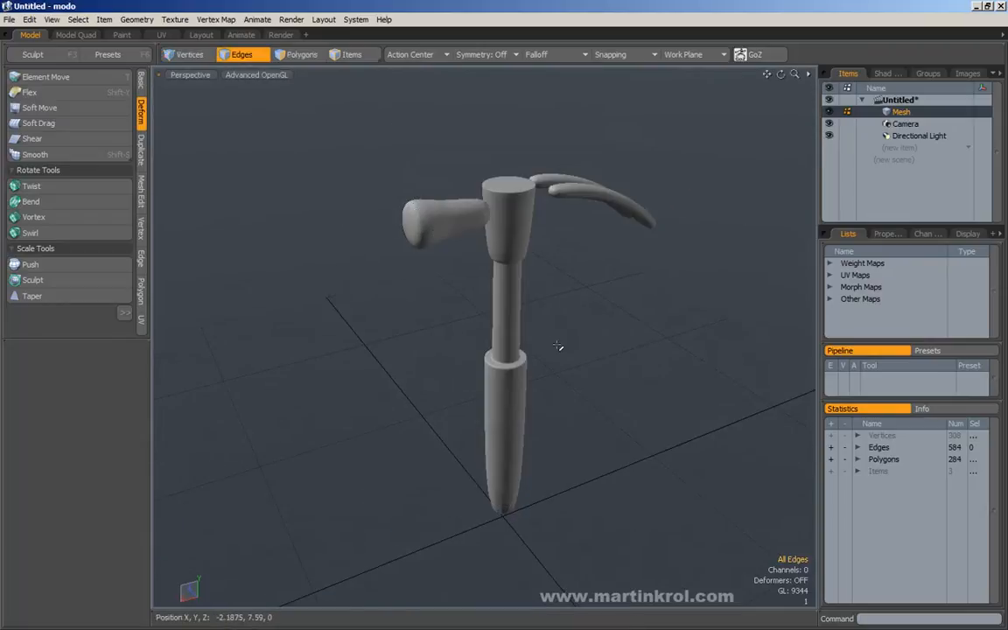
left_click_drag(606, 319, 581, 367, "alt")
key("Tab")
Bevel the edge loop at the grip's bottom end with an inset of about 0.156 and preview the smoothed hammer.
middle_click_drag(581, 367, 570, 249, "alt")
left_click_drag(571, 249, 526, 354, "alt")
double_click(505, 407)
left_click_drag(569, 446, 558, 422, "alt")
key("b")
left_click(564, 373)
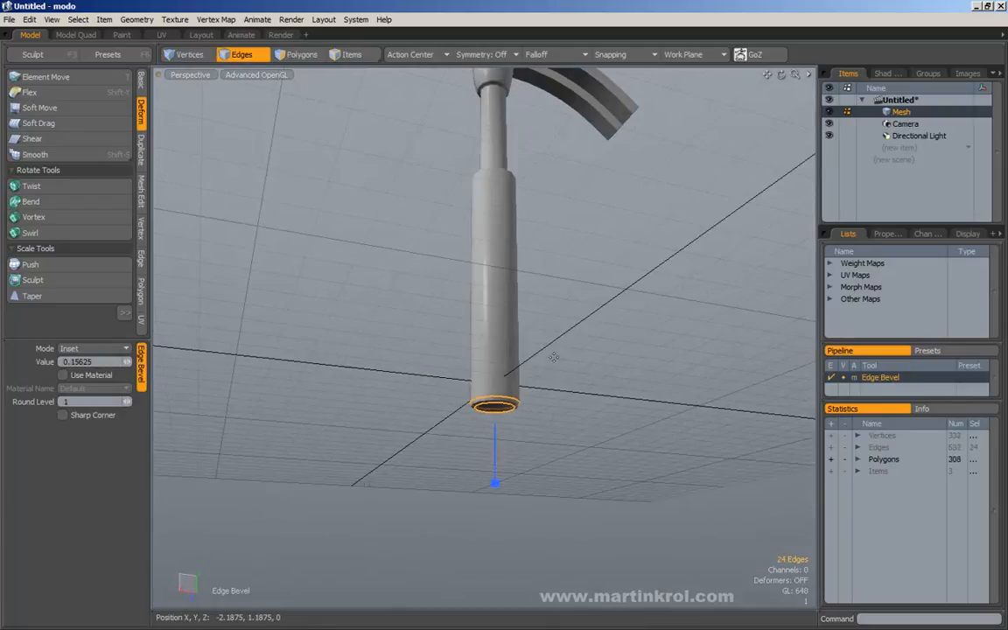
key("space")
left_click(587, 359)
key("Tab")
left_click_drag(579, 289, 539, 434, "alt")
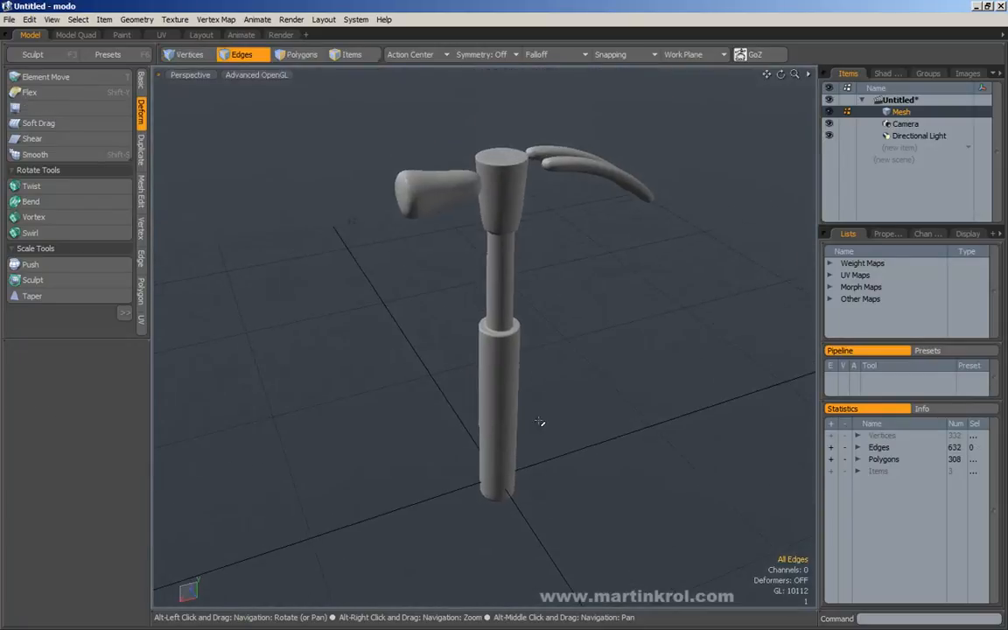
Bevel the two edge loops around the striking face's cylindrical end with an inset of about 0.078.
left_click_drag(515, 283, 473, 270, "alt")
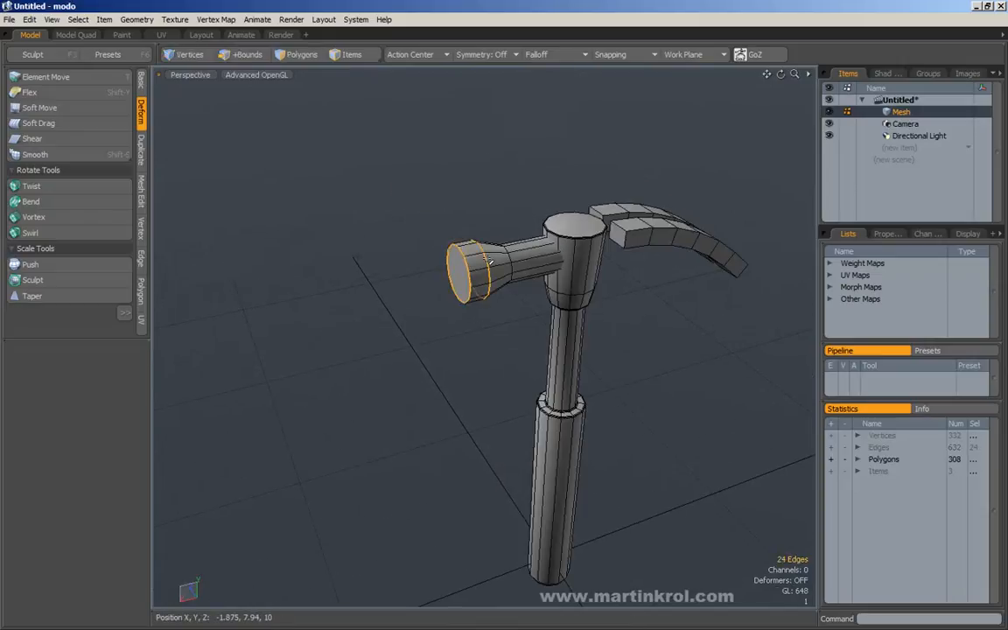
key("b")
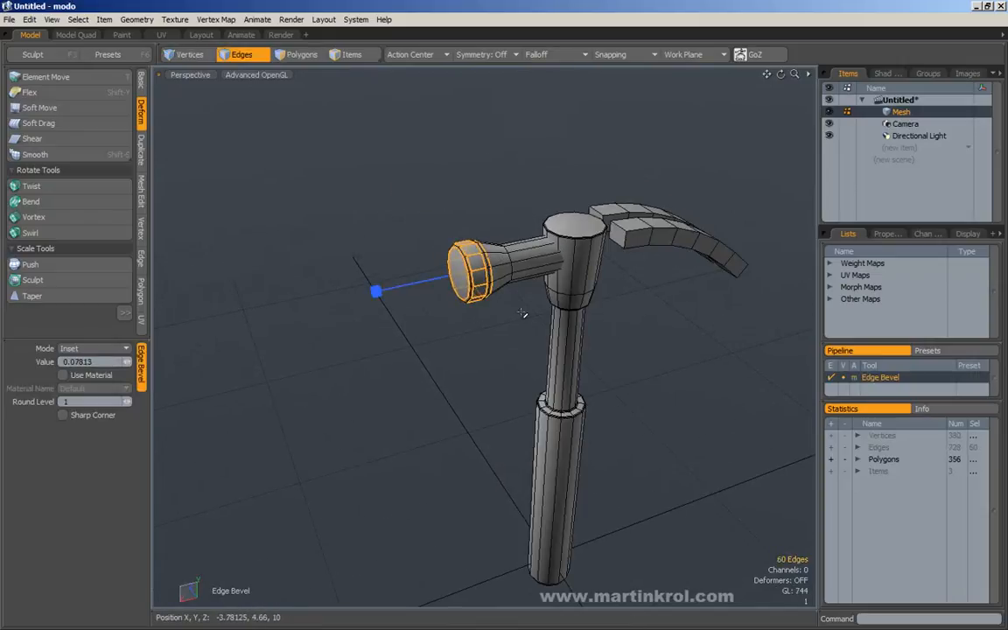
Preview the hammer with subdivision smoothing from another angle and return it to unsmoothed polygons.
key("q")
left_click(513, 307)
key("Tab")
left_click_drag(631, 351, 503, 360, "alt")
left_click_drag(503, 359, 527, 238, "ctrl+alt")
key("Tab")
Bevel the boundary edges along both claw prongs so they keep their shape, and preview the hammer smoothed.
left_click_drag(544, 326, 457, 290, "alt")
middle_click_drag(442, 272, 491, 321, "shift")
left_click_drag(427, 288, 431, 435, "alt")
scroll(477, 297, "up", 2)
middle_click_drag(420, 308, 540, 346, "shift")
left_click_drag(565, 366, 560, 261, "alt")
scroll(612, 299, "down", 2)
double_click(516, 287, "shift")
double_click(522, 276, "shift")
middle_click_drag(506, 196, 574, 354, "ctrl")
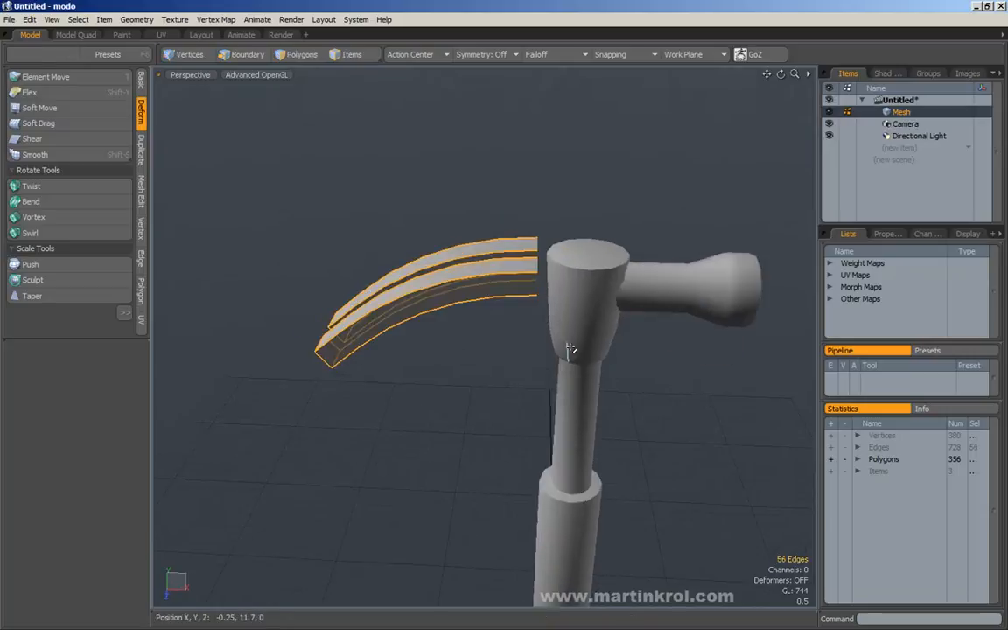
left_click_drag(571, 308, 513, 336, "alt")
right_click_drag(513, 336, 516, 336, "alt")
key("b")
left_click_drag(472, 331, 518, 325)
key("space")
left_click(503, 362)
right_click_drag(518, 325, 590, 317, "alt")
left_click_drag(590, 318, 569, 324, "alt")
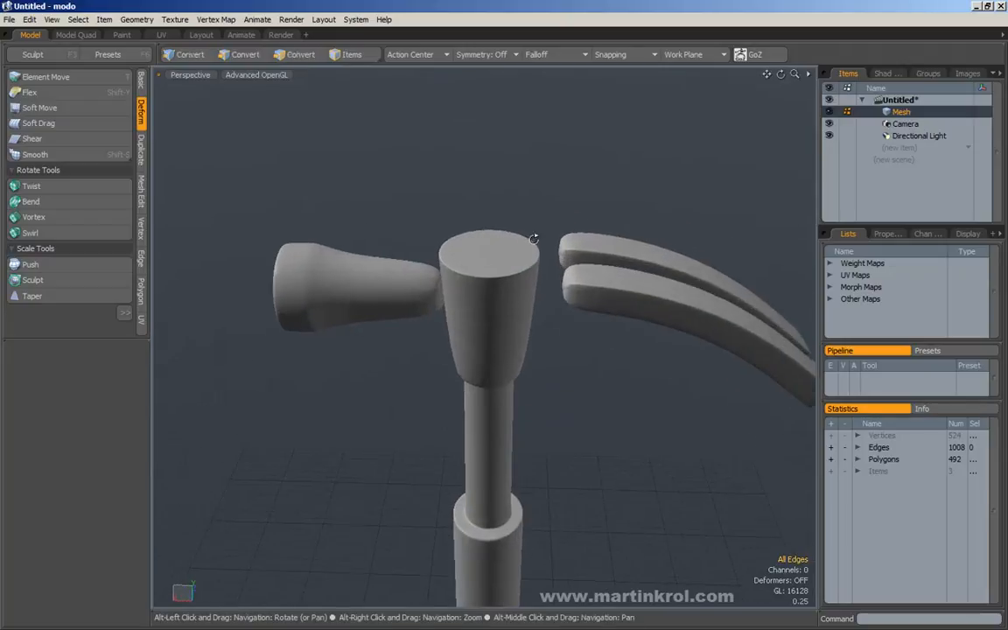
Inspect the gaps between the head, claw and striking face by selecting facing polygons, and clear the selection.
left_click_drag(534, 241, 530, 273, "alt")
left_click(311, 55)
middle_click_drag(513, 169, 573, 284)
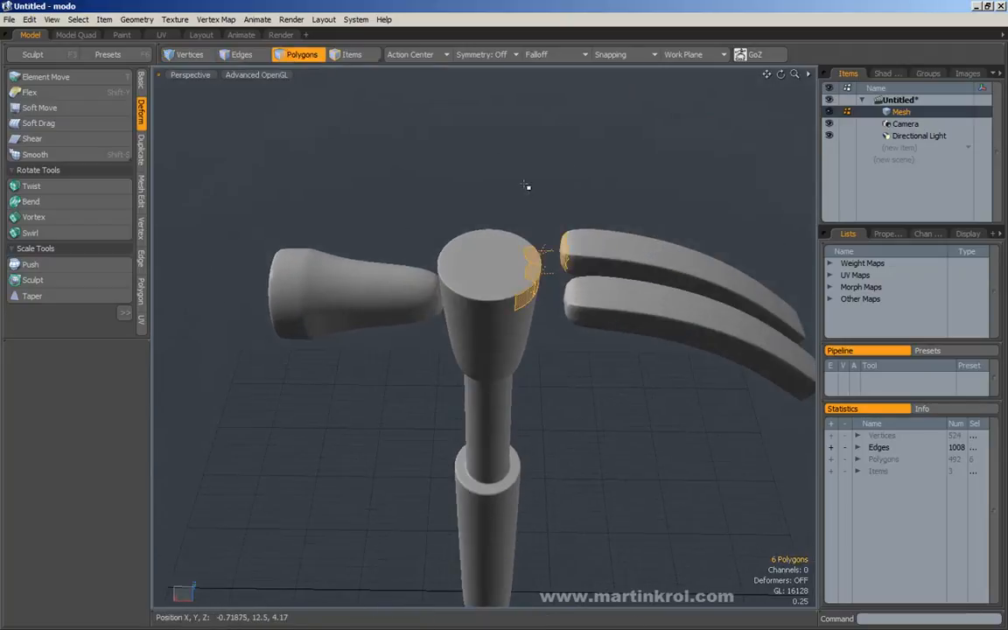
left_click_drag(543, 315, 405, 232, "alt")
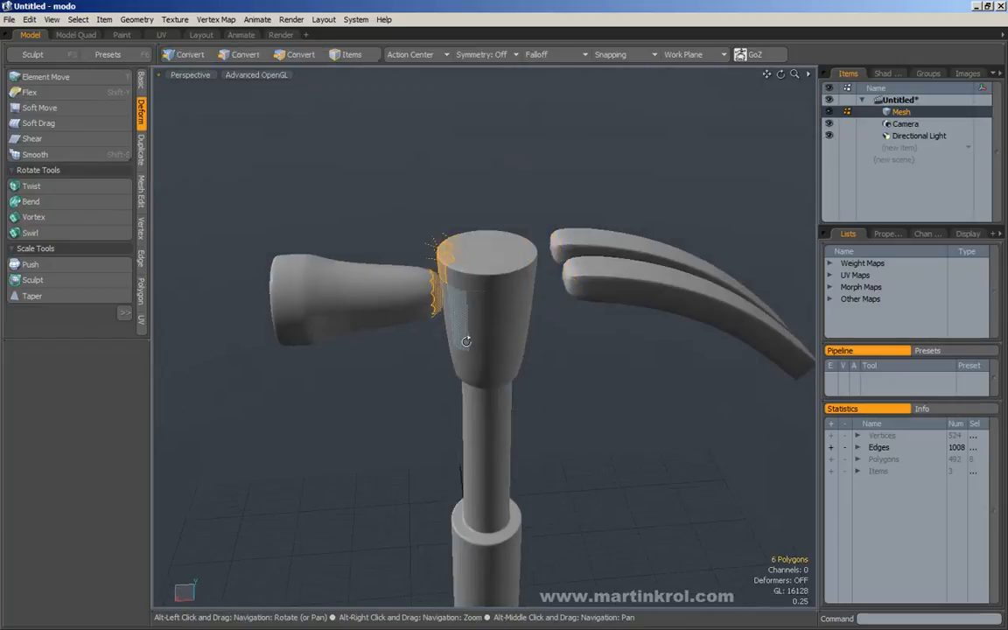
left_click_drag(465, 341, 437, 313, "alt")
left_click(420, 377)
right_click_drag(439, 377, 418, 378, "alt")
left_click_drag(472, 342, 494, 335, "alt")
Inspect the whole smoothed hammer with the wireframe overlay shown and hidden.
key("KP_8")
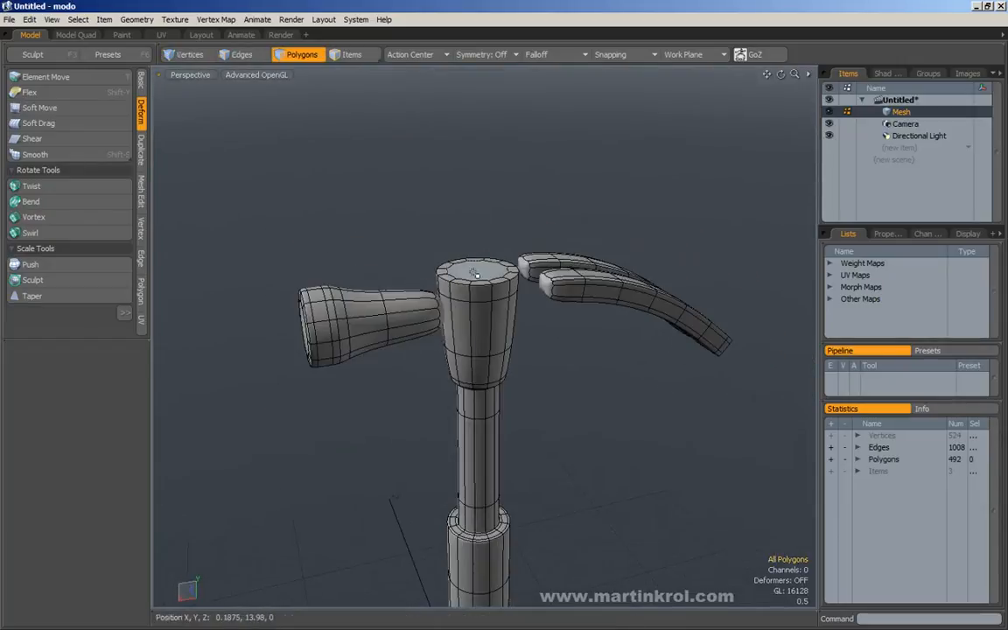
right_click_drag(428, 384, 393, 407, "alt")
middle_click_drag(393, 407, 390, 337, "alt")
left_click_drag(537, 334, 535, 373, "alt")
key("KP_8")
right_click_drag(535, 373, 575, 367, "alt")
left_click_drag(576, 367, 543, 382, "alt")
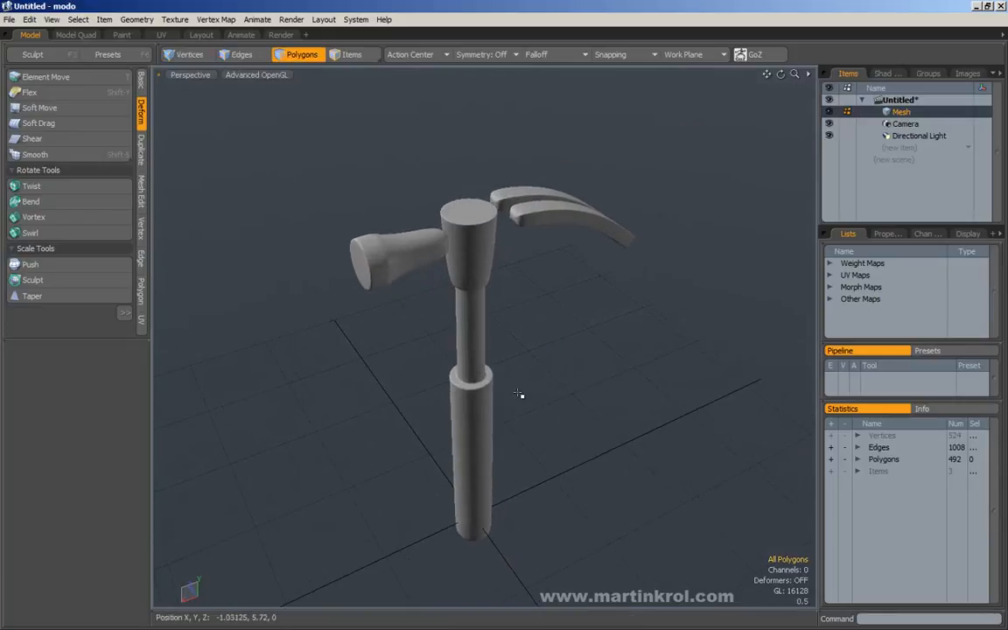
left_click_drag(469, 372, 480, 344, "alt")
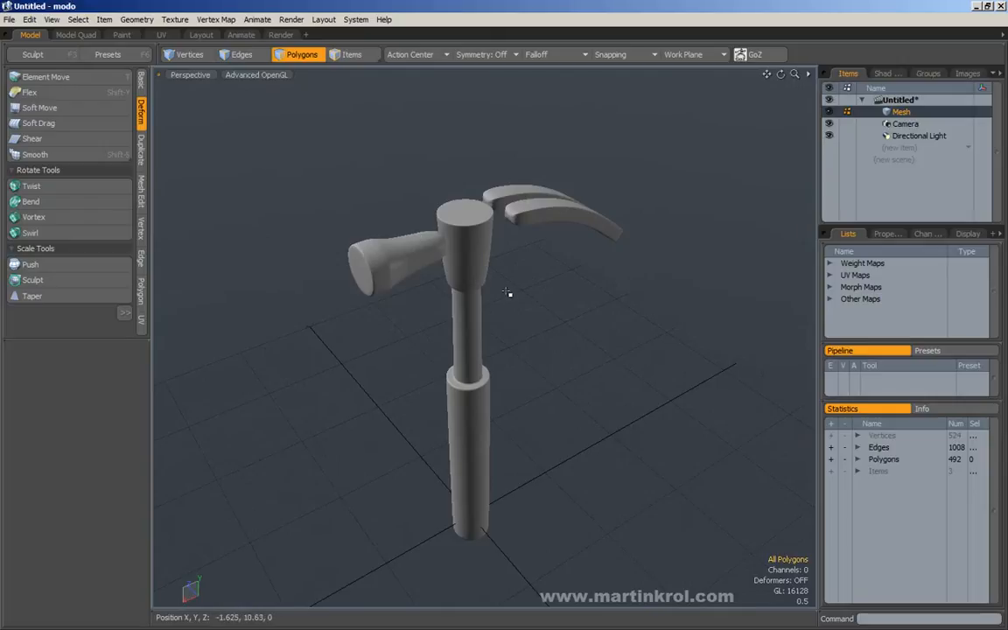
left_click_drag(508, 281, 557, 329, "alt")
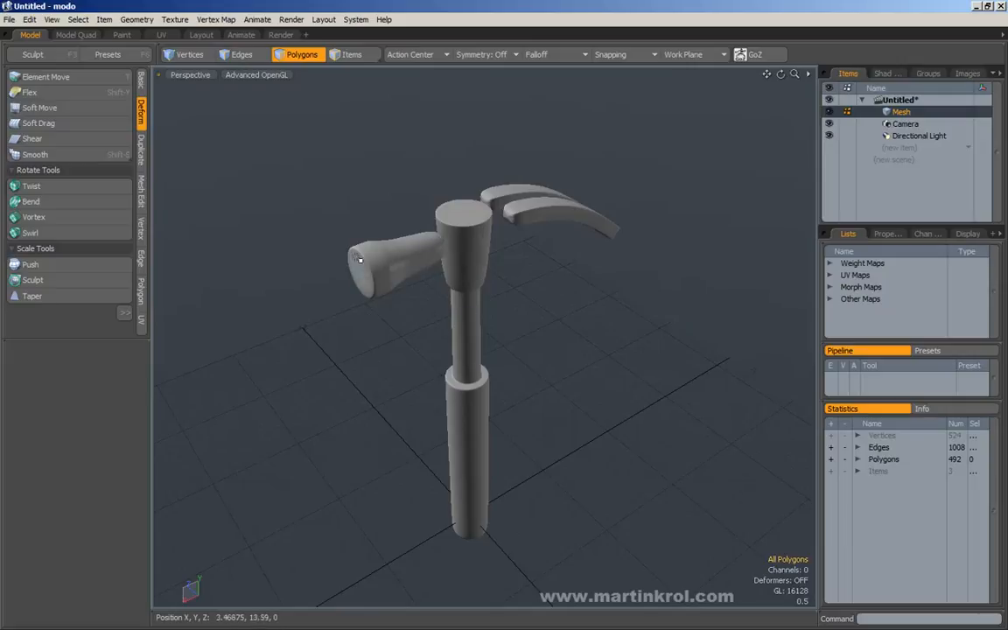
Examine the hammer's separate pieces by selecting the connected striking-face part and claw prongs, and clear the selection.
double_click(459, 301)
double_click(394, 277)
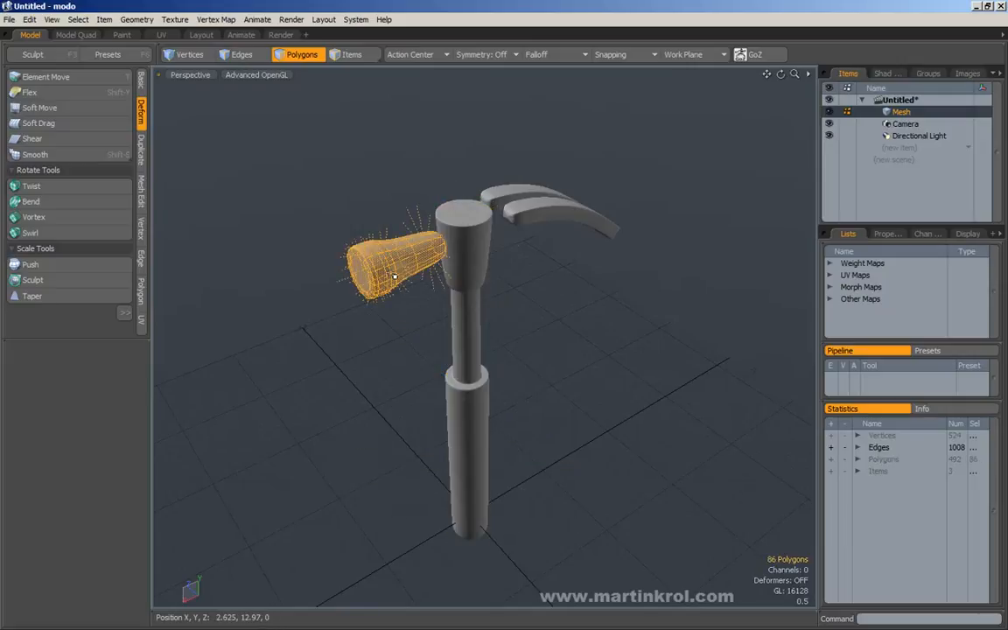
left_click(552, 304)
left_click_drag(552, 303, 533, 261, "alt")
double_click(554, 218)
double_click(554, 194)
left_click(570, 293)
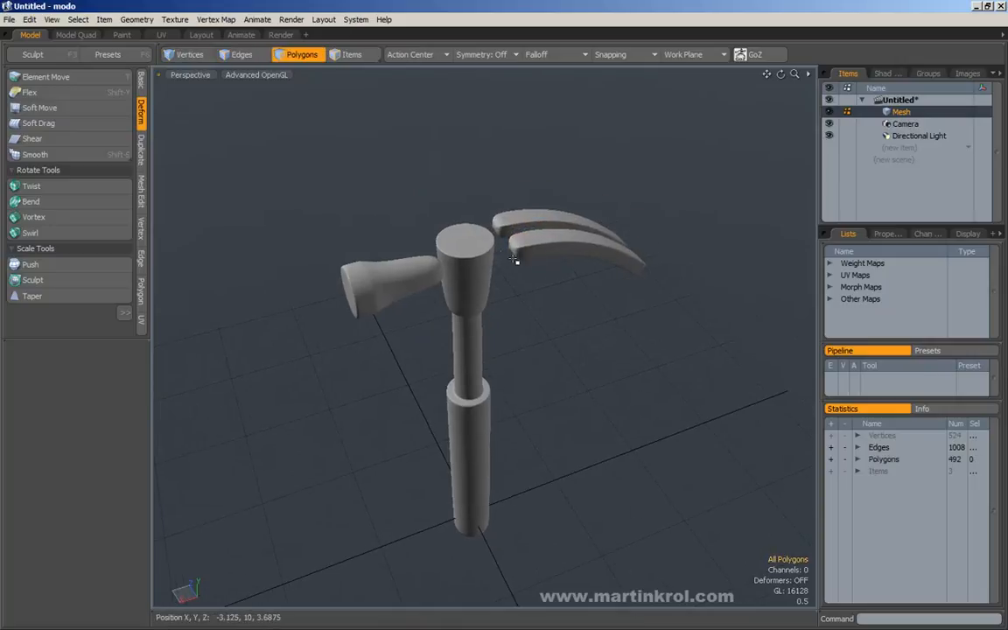
left_click_drag(347, 339, 432, 316, "alt")
left_click_drag(480, 409, 490, 299, "alt")
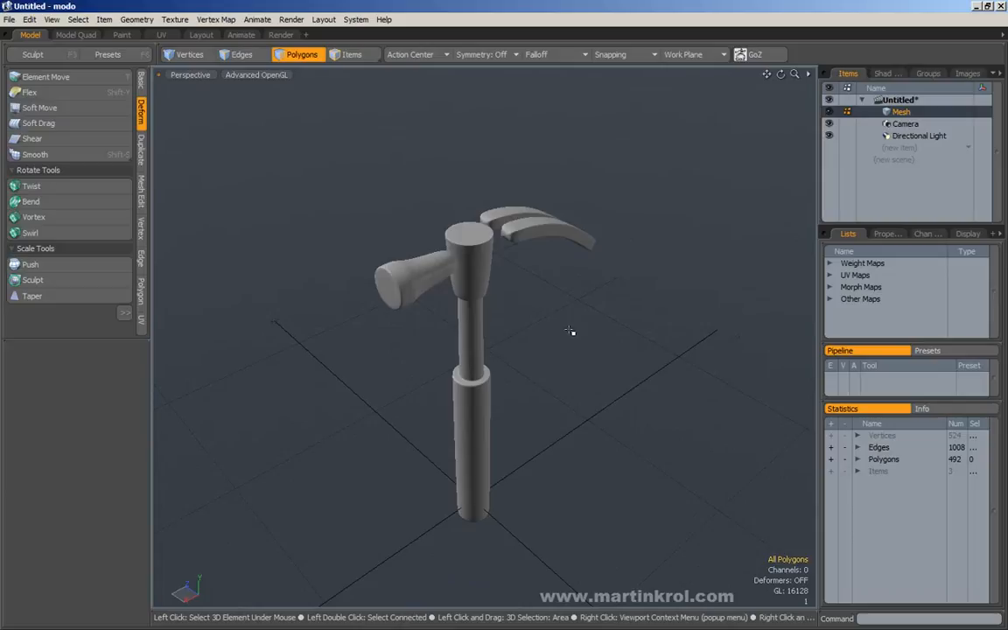
Draw a torus along the X axis beside the hammer, with a radius of about 0.74, 24 sides and 12 segments.
mouse_move(554, 339)
left_mouse_down("alt")
mouse_move(583, 350)
mouse_move(556, 355)
left_mouse_up("alt")
left_click(141, 80)
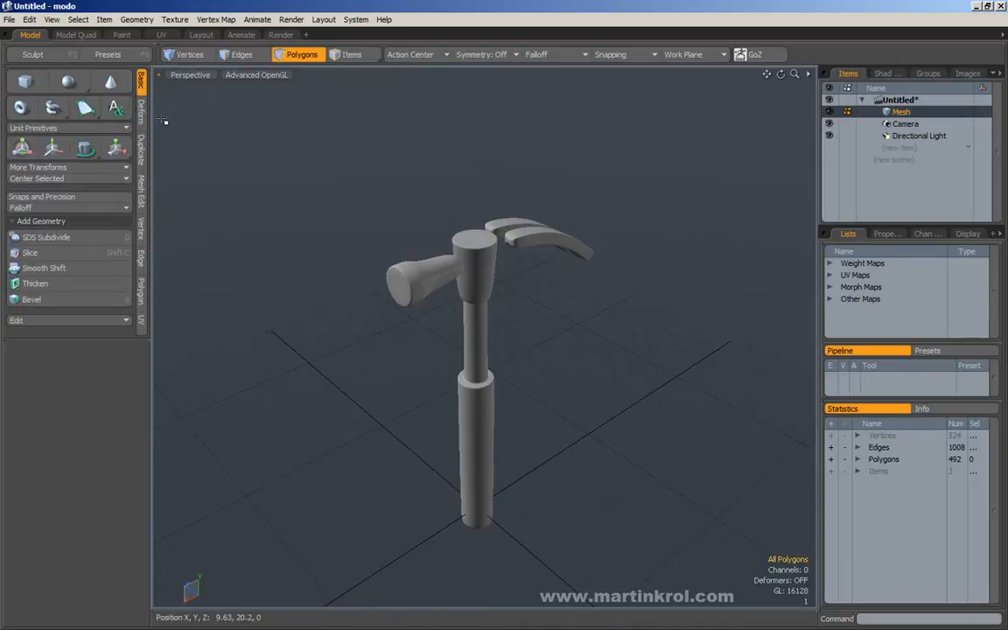
left_click_drag(468, 282, 501, 299, "alt")
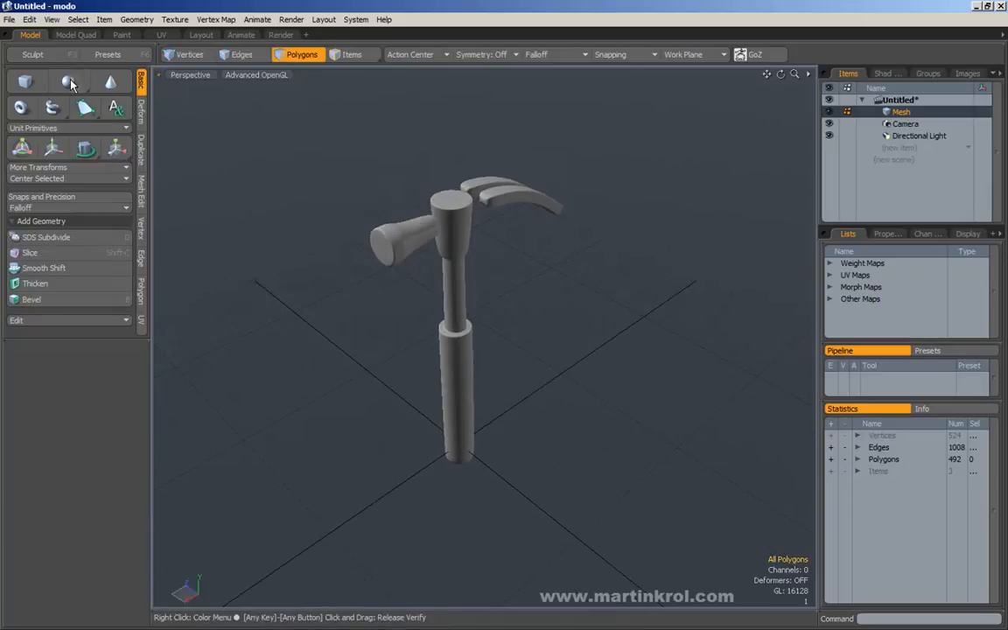
left_click(70, 82)
left_click(112, 83)
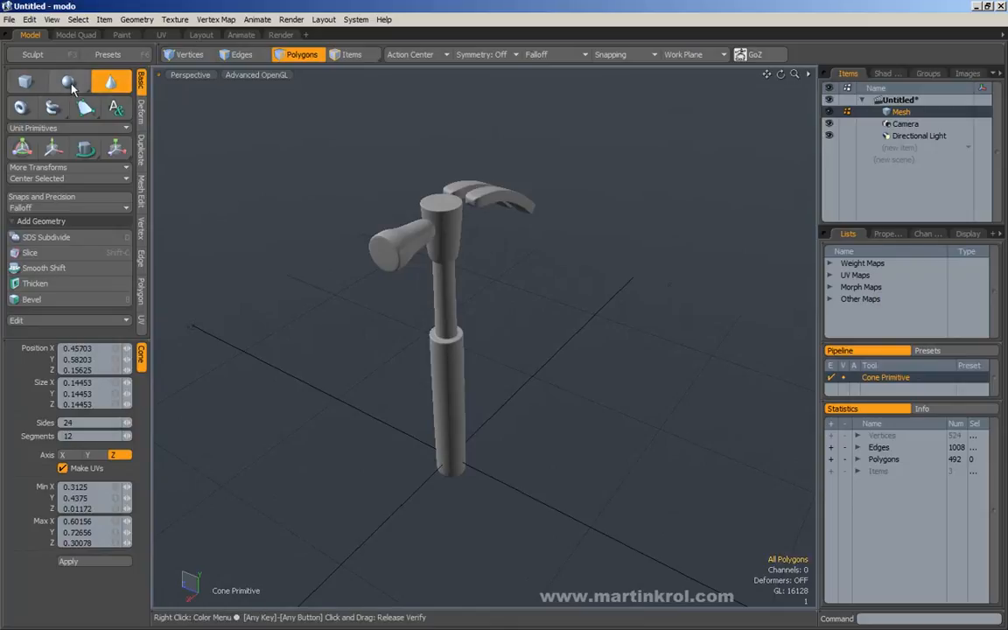
left_click(25, 111)
left_click_drag(362, 263, 382, 269, "alt")
mouse_move(341, 228)
left_mouse_down("ctrl")
mouse_move(377, 229)
mouse_move(333, 225)
left_mouse_up("ctrl")
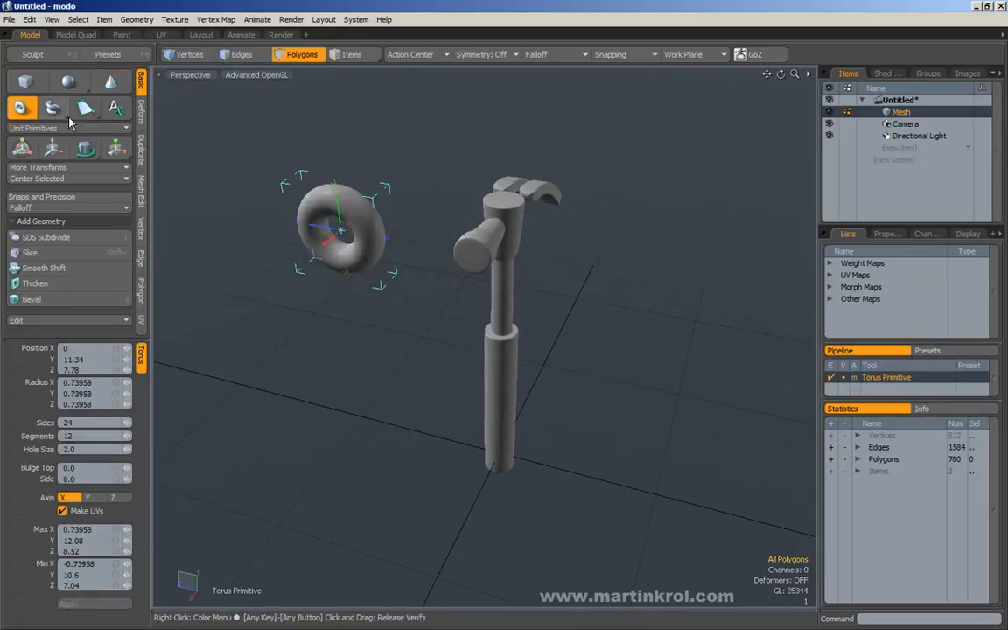
left_click_drag(368, 226, 506, 217, "alt")
scroll(506, 217, "up", 3)
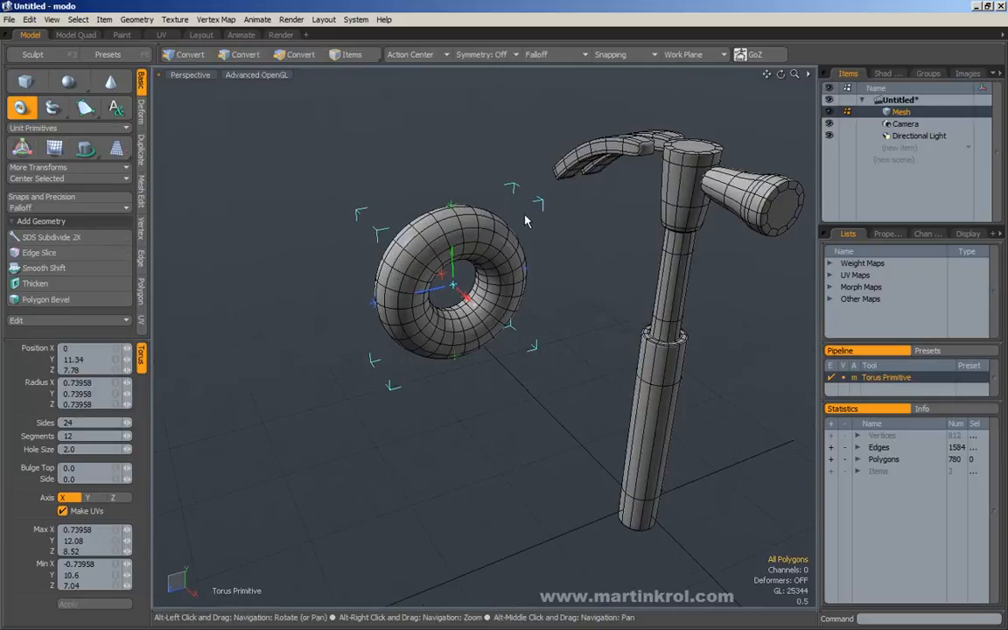
Delete three edge loops around the torus to flatten its cross-section, and show it as unsmoothed polygons.
key("q")
left_click(248, 58)
left_click_drag(450, 311, 477, 306, "alt")
scroll(517, 325, "up", 2)
left_click_drag(567, 302, 498, 237, "alt")
double_click(439, 248)
key("BackSpace")
double_click(531, 249)
key("BackSpace")
double_click(465, 203)
key("BackSpace")
left_click_drag(601, 225, 560, 213, "alt")
key("Tab")
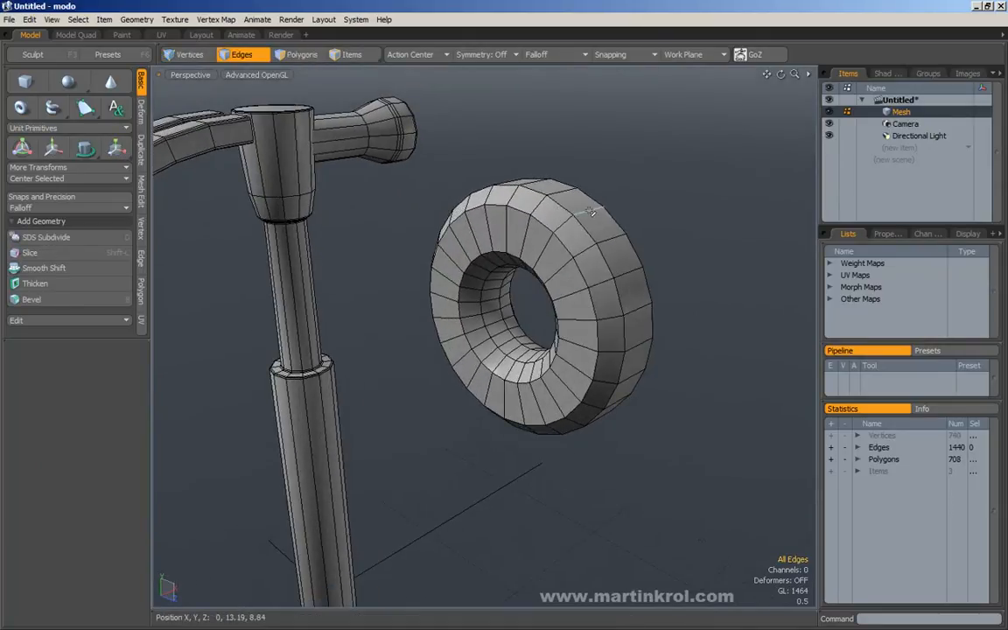
Delete further edge loops around the torus's outer and inner surfaces to square its cross-section.
double_click(563, 208)
left_click_drag(563, 208, 556, 383, "alt")
key("Delete")
double_click(448, 344)
key("Delete")
Bevel the four edge loops at the ring's outer and inner rims, and preview the ring smoothed.
double_click(479, 387)
double_click(480, 430, "shift")
left_click_drag(481, 427, 616, 384, "alt")
double_click(602, 291, "shift")
left_click_drag(603, 291, 624, 297, "alt")
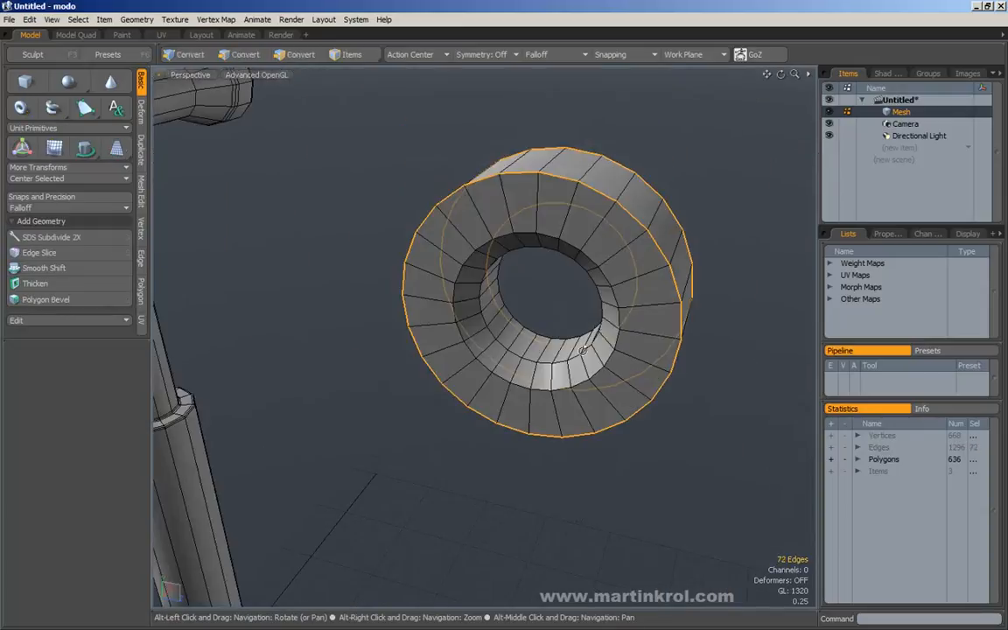
double_click(454, 344, "shift")
left_click_drag(488, 357, 452, 365, "alt")
key("b")
left_click_drag(674, 265, 324, 309)
key("q")
left_click(740, 251)
key("Tab")
key("Tab")
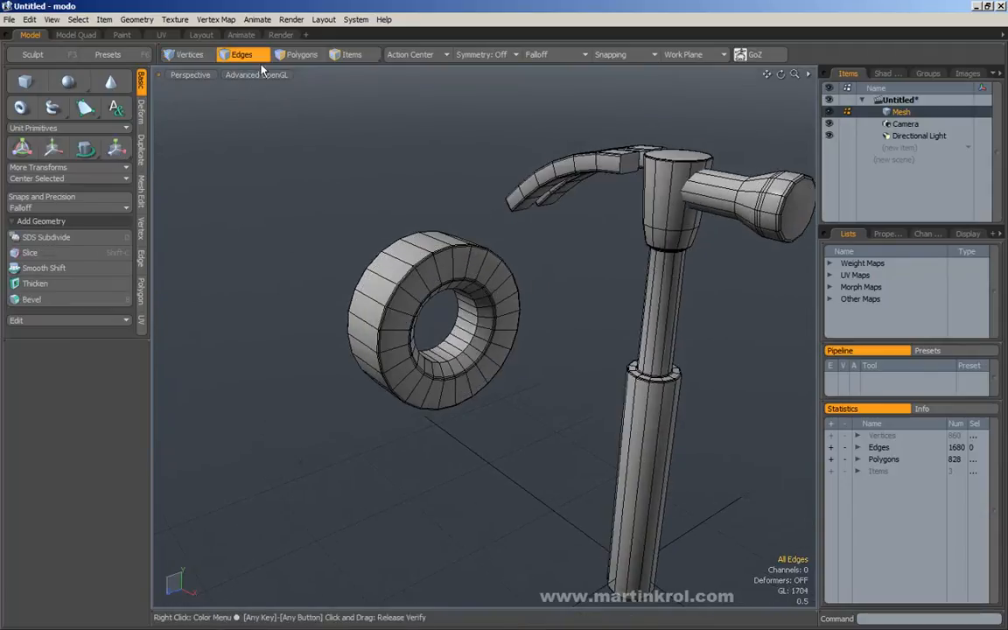
Bevel every other polygon around the ring's outer band into gear teeth, ending with a shift of about 0.152 and an inset of about 0.081.
left_click(294, 55)
scroll(365, 234, "up", 2, "alt")
left_click(421, 260)
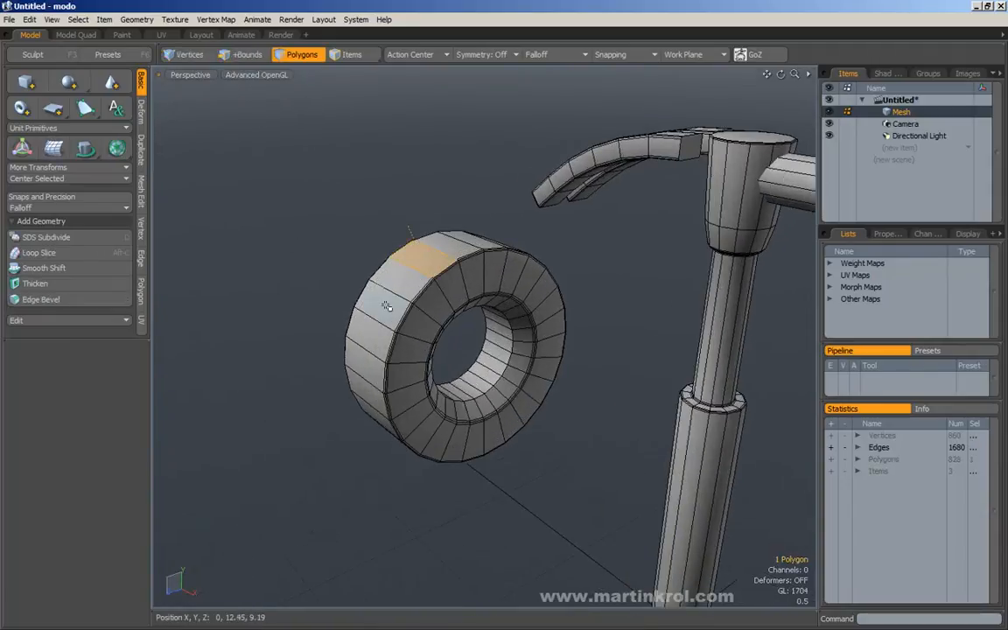
left_click(388, 304, "shift")
scroll(399, 329, "down", 1, "alt")
middle_click_drag(401, 333, 412, 299, "alt")
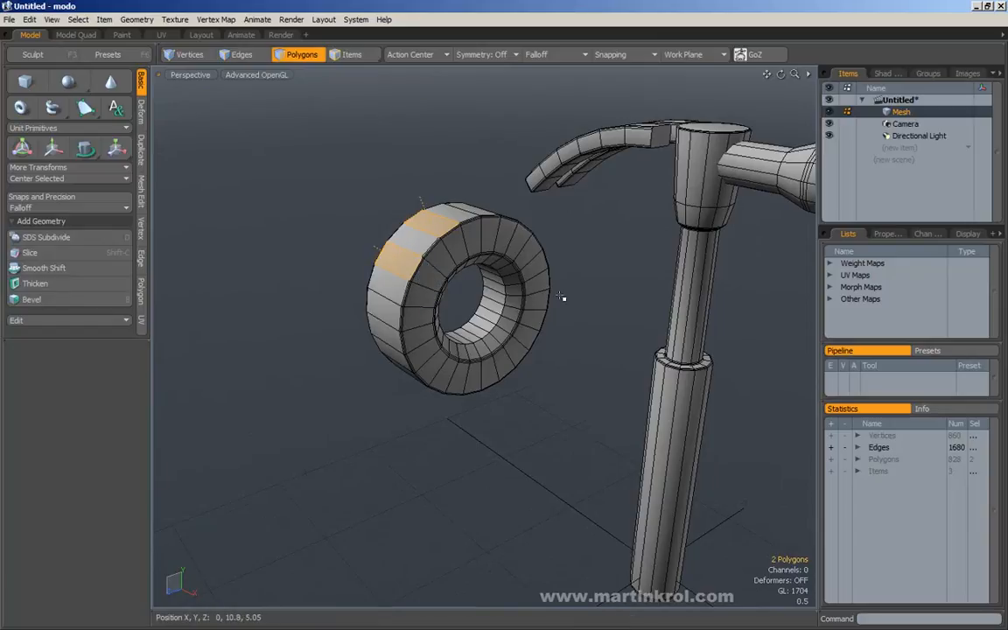
key("Up")
key("Up")
key("Up")
key("Up")
key("Up")
key("Up")
key("Up")
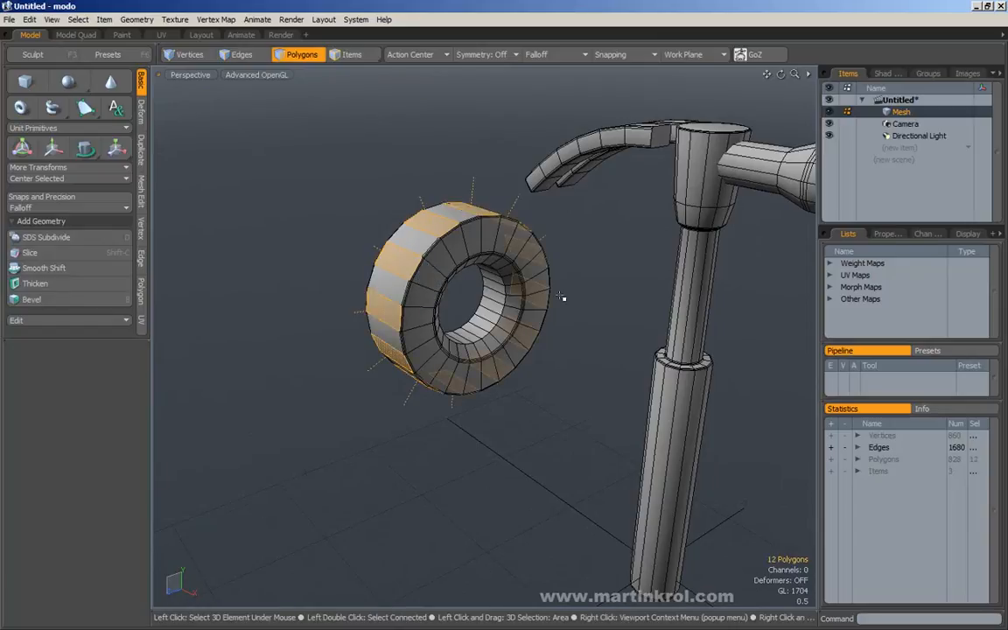
key("b")
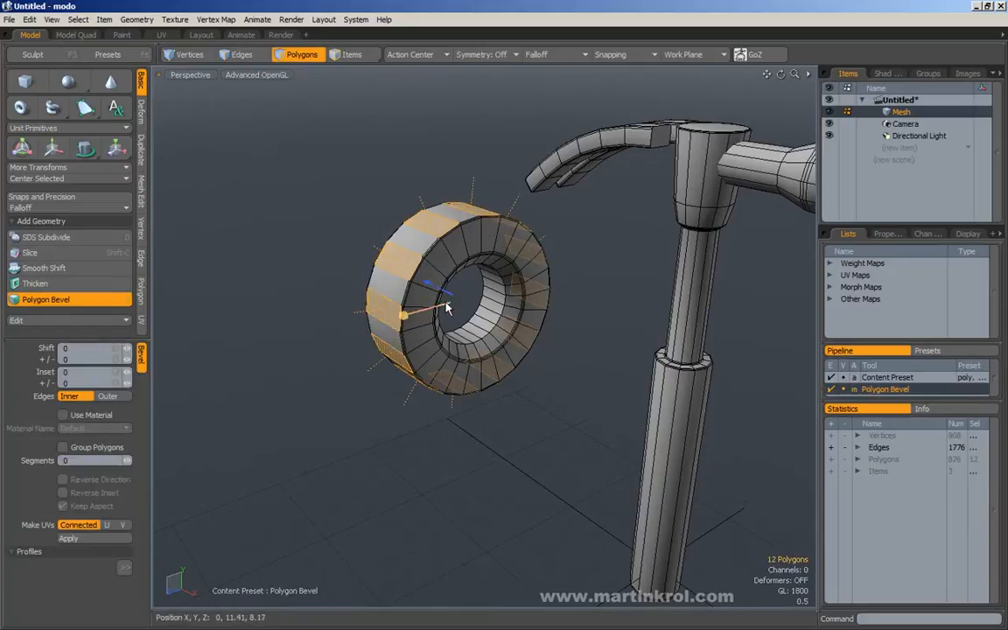
left_click_drag(383, 254, 422, 313)
left_click(332, 209)
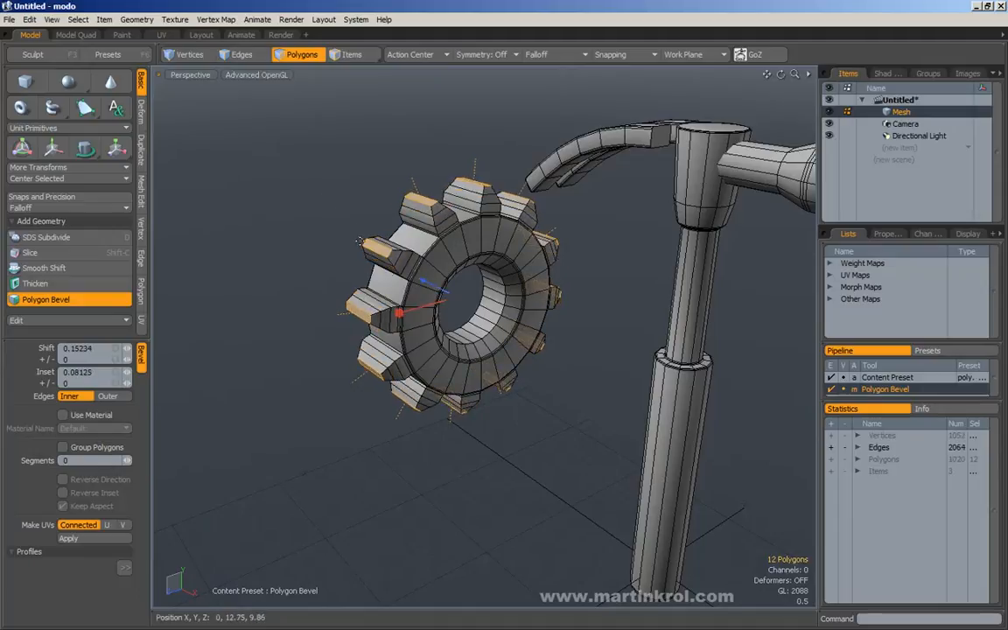
key("space")
left_click(303, 227)
Preview the gear and hammer with subdivision smoothing.
key("Tab")
left_click_drag(326, 231, 363, 298, "alt")
left_click_drag(329, 256, 439, 274, "alt")
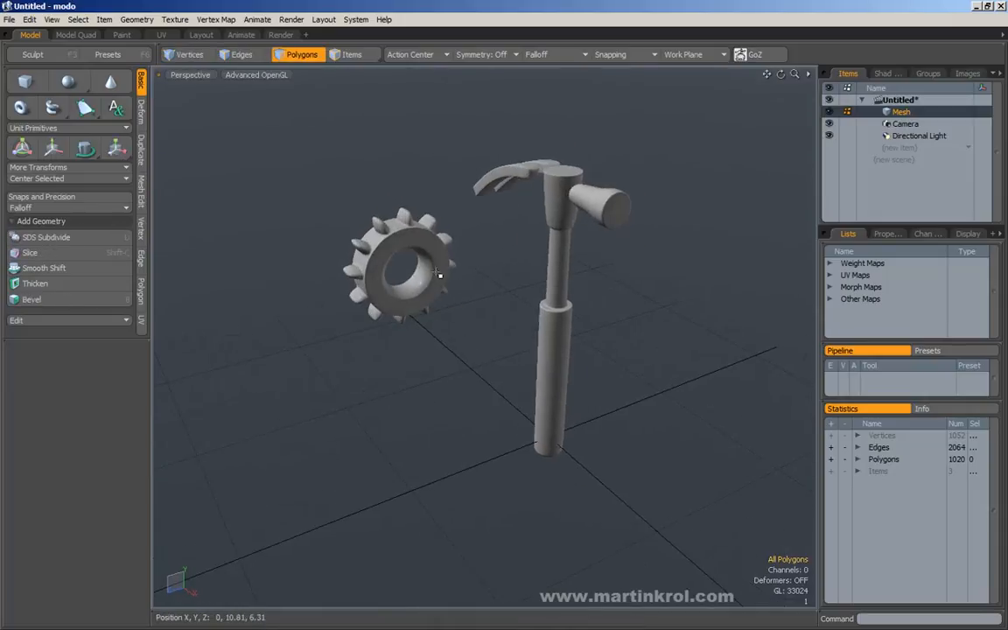
Draw a sphere with 20 sides and 20 segments below the gear, and show the wireframe overlay.
left_click(70, 83)
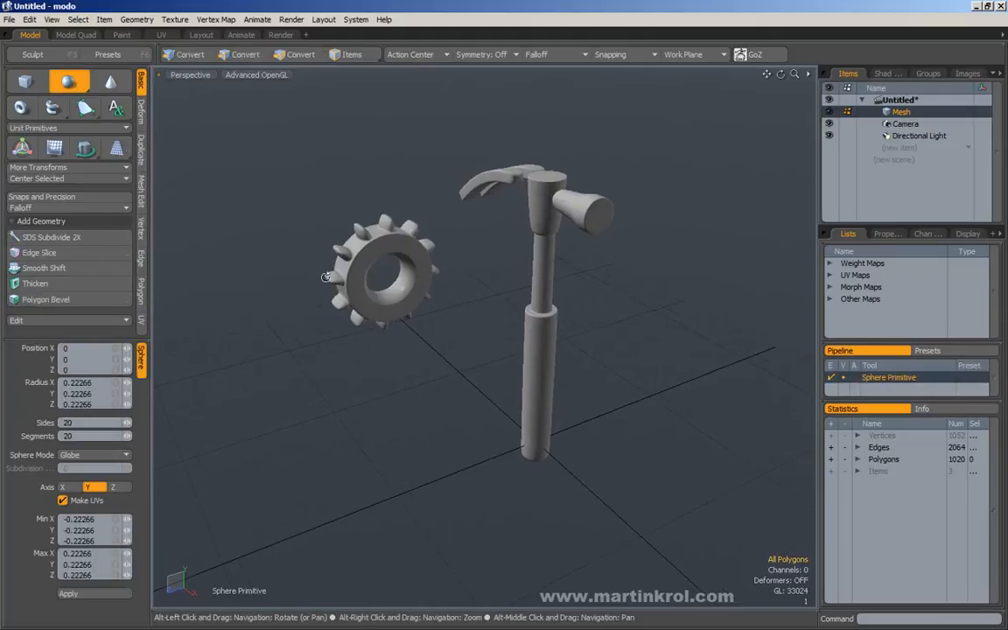
left_click_drag(248, 173, 299, 180, "alt")
mouse_move(375, 315)
left_mouse_down("ctrl")
mouse_move(409, 330)
mouse_move(387, 315)
mouse_move(420, 324)
mouse_move(403, 308)
mouse_move(485, 279)
left_mouse_up("ctrl")
key("q")
key("8")
scroll(398, 319, "up", 3)
scroll(472, 289, "up", 3)
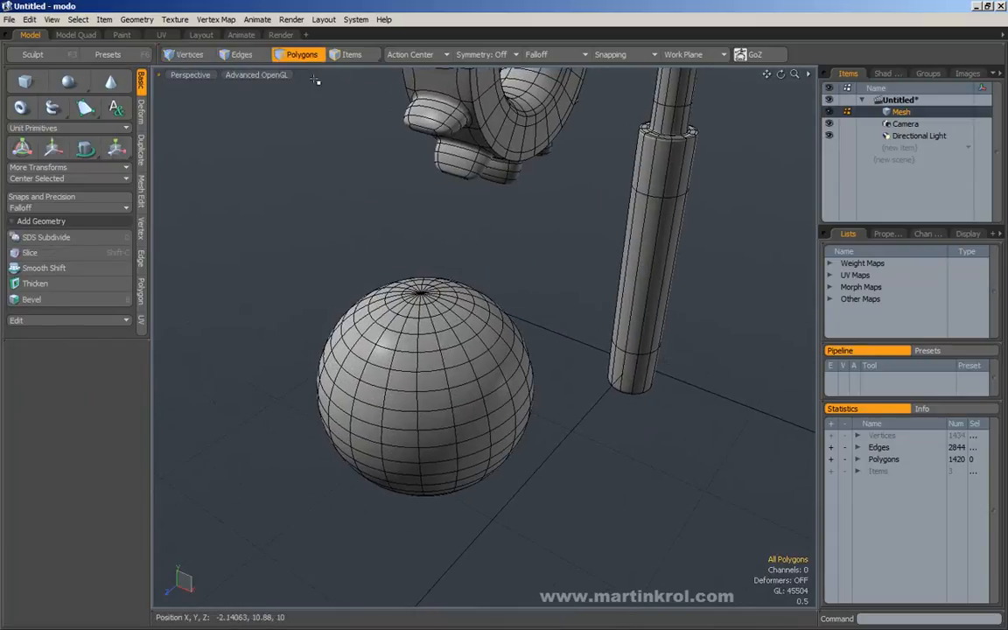
Select polygons at the sphere's top pole, grow the selection to three rings and shrink it to two.
left_click(241, 54)
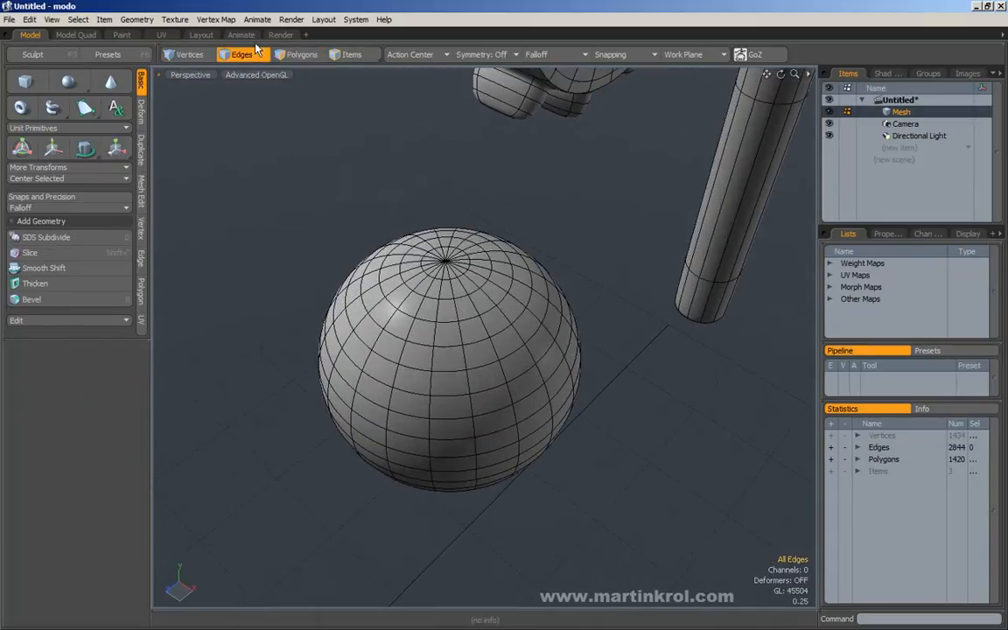
left_click(283, 61)
scroll(391, 221, "up", 3, "alt")
mouse_move(509, 283)
left_mouse_down()
mouse_move(492, 277)
mouse_move(502, 288)
mouse_move(468, 293)
left_mouse_up()
key("shift+Up")
key("shift+Up")
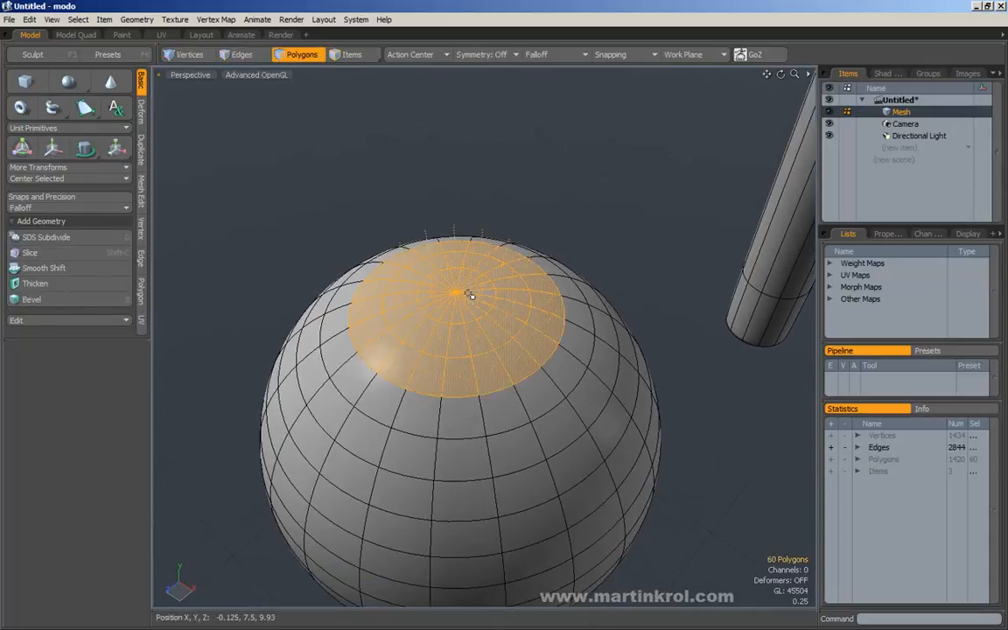
key("w")
key("shift+Down")
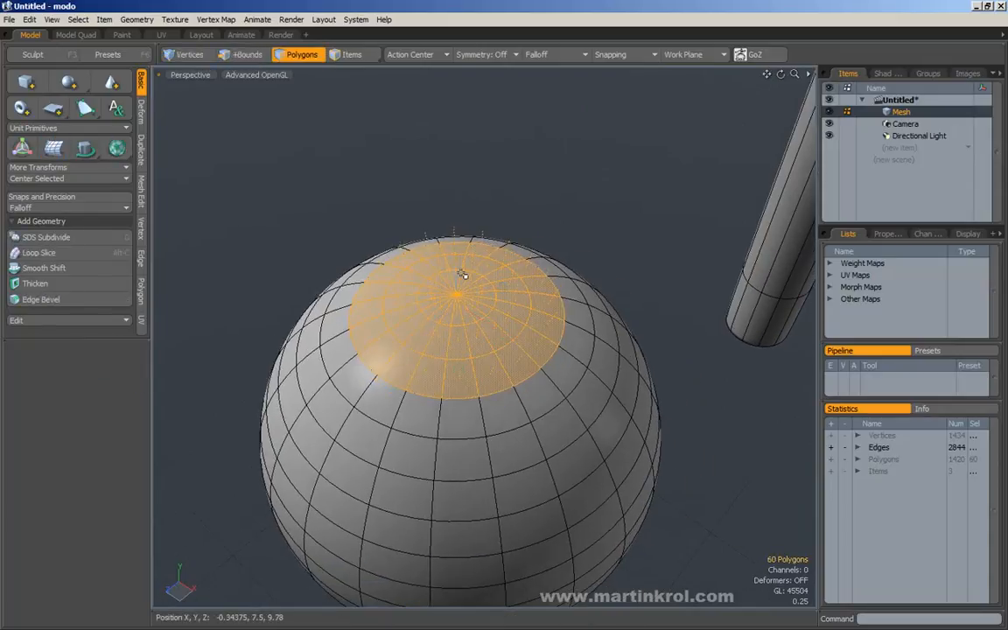
key("space")
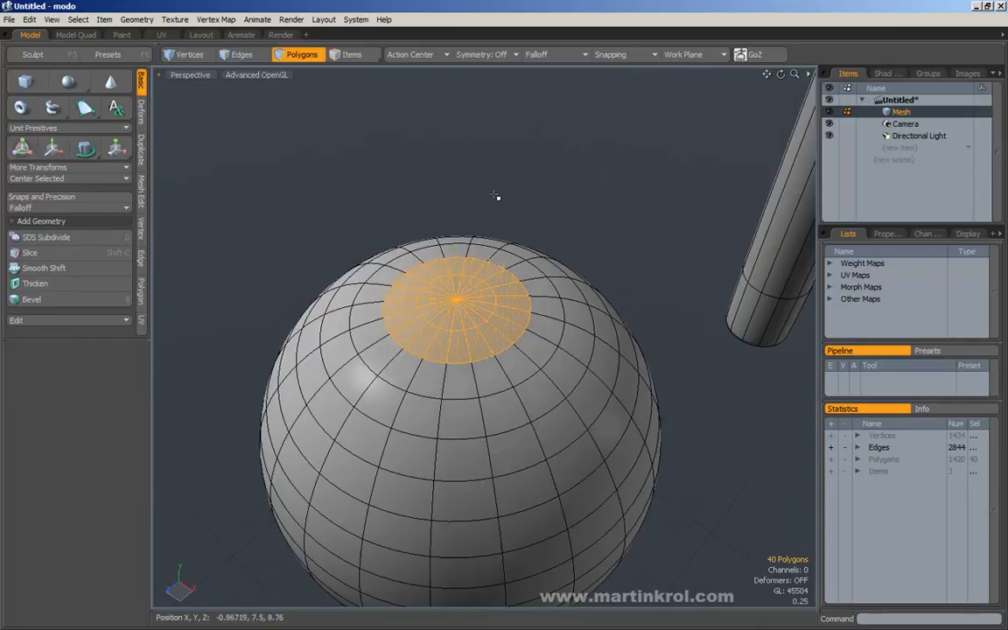
Shrink the selection to the pole's 20 polygons, sink them as a group with a shift of about -0.238, and widen the cavity with an inset of about -0.267.
key("shift+Down")
key("w")
left_click_drag(456, 264, 451, 298)
key("space")
left_click(505, 191)
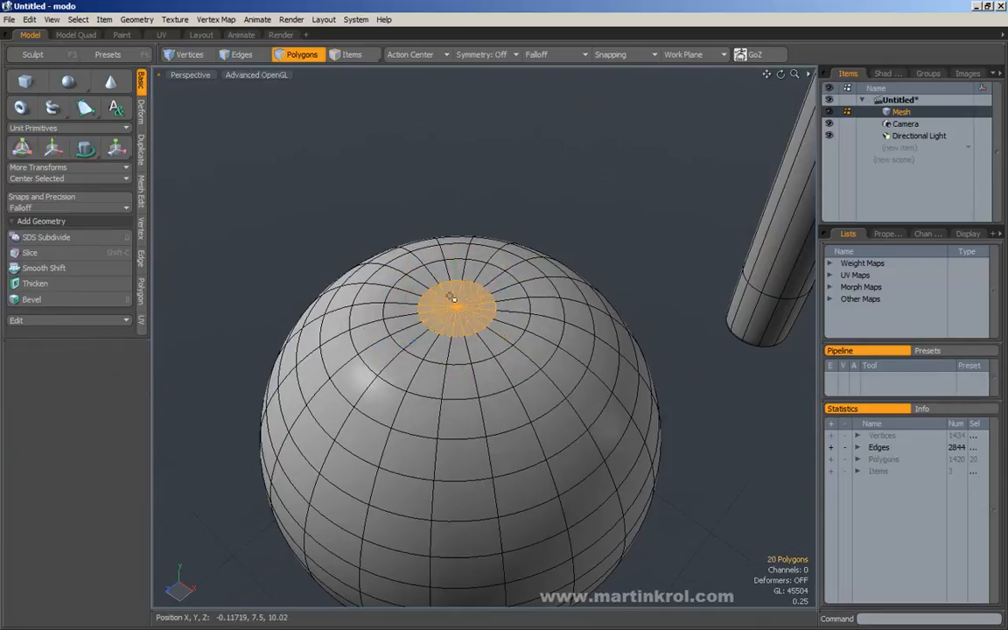
key("b")
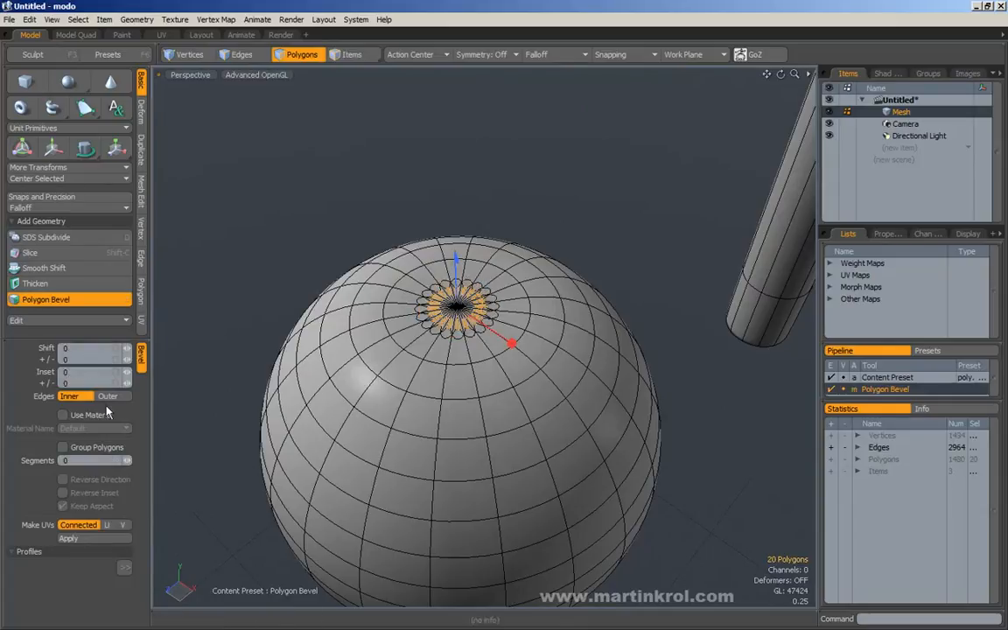
left_click(62, 447)
mouse_move(457, 277)
left_mouse_down()
mouse_move(457, 290)
mouse_move(457, 274)
left_mouse_up()
left_click_drag(477, 334, 458, 299)
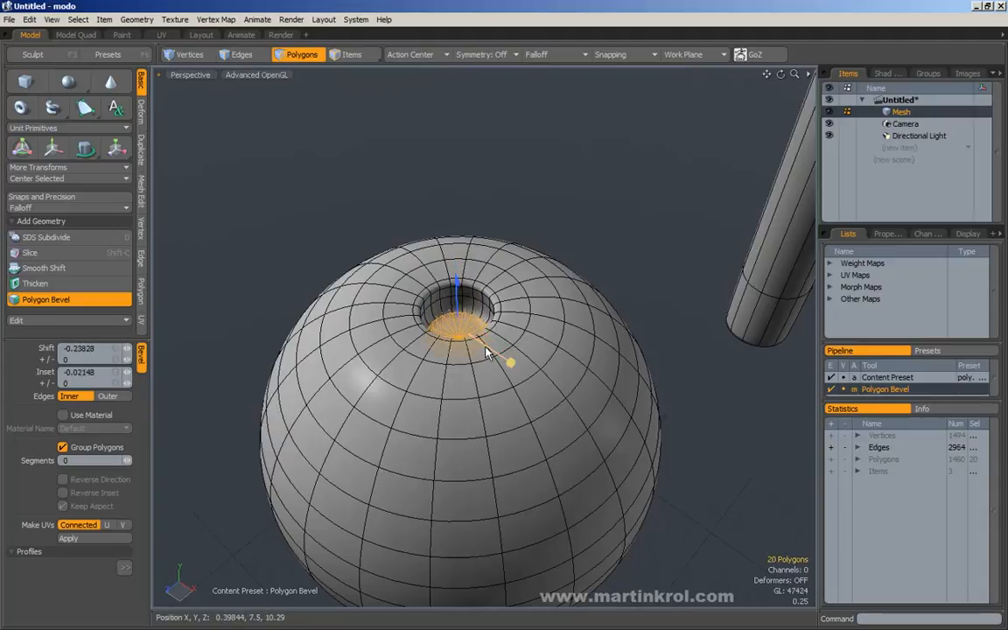
left_click_drag(488, 352, 516, 313)
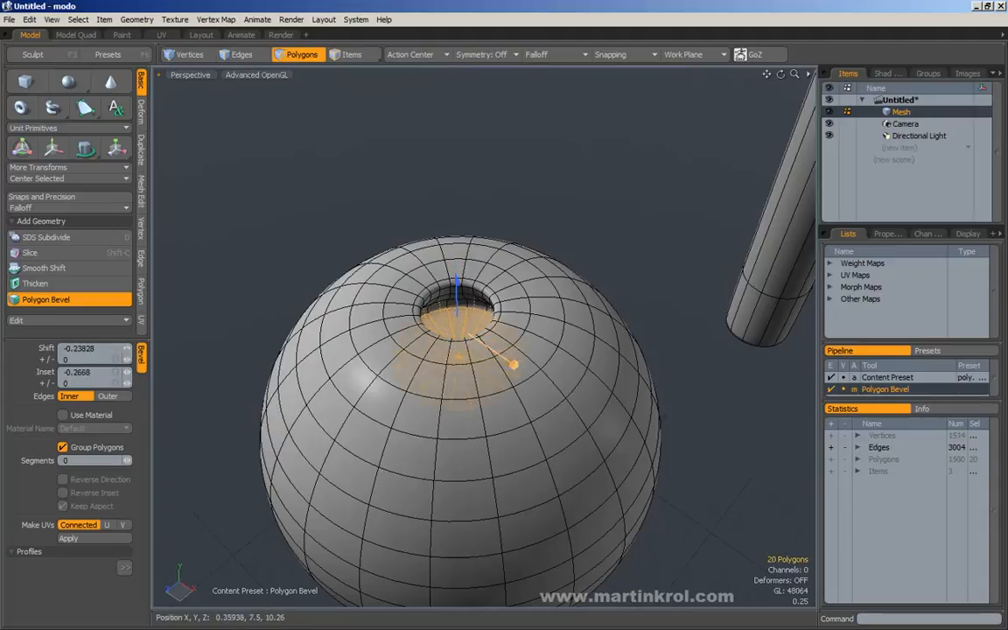
Finish the polygon bevel of the sphere's cavity and clear the polygon selection.
key("space")
left_click(635, 240)
mouse_move(634, 241)
right_mouse_down("alt")
mouse_move(580, 259)
mouse_move(624, 255)
right_mouse_up("alt")
key("KP_8")
mouse_move(623, 251)
left_mouse_down("alt")
mouse_move(560, 241)
mouse_move(614, 236)
left_mouse_up("alt")
right_click_drag(614, 236, 626, 250, "alt")
middle_click_drag(626, 249, 629, 226, "alt")
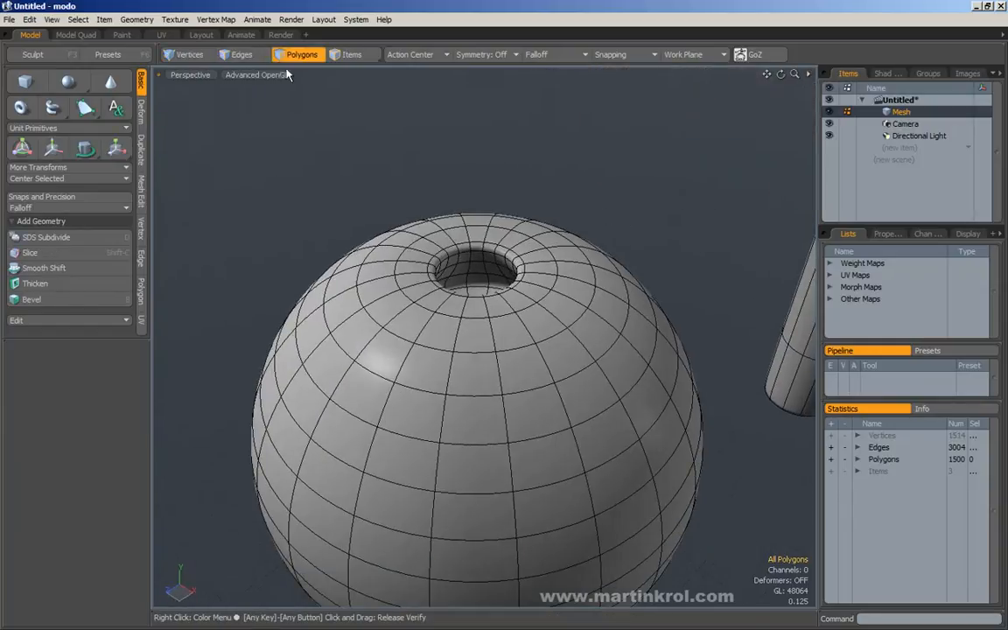
Select the two edge loops around the rim of the sphere's hole and move them slightly down.
left_click(230, 54)
left_click_drag(481, 243, 540, 271, "alt")
double_click(487, 254)
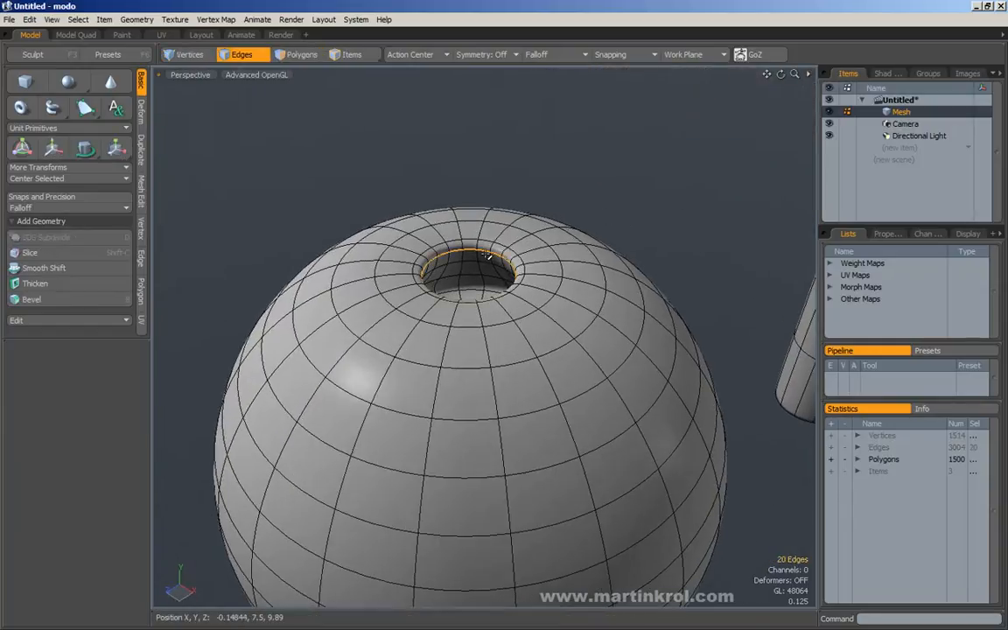
double_click(488, 244, "shift")
key("w")
left_click_drag(468, 215, 468, 223)
key("q")
left_click_drag(560, 173, 590, 204)
Bevel the wider edge loop surrounding the hole with round level 0 and an inset value of about 0.021.
double_click(567, 342)
key("b")
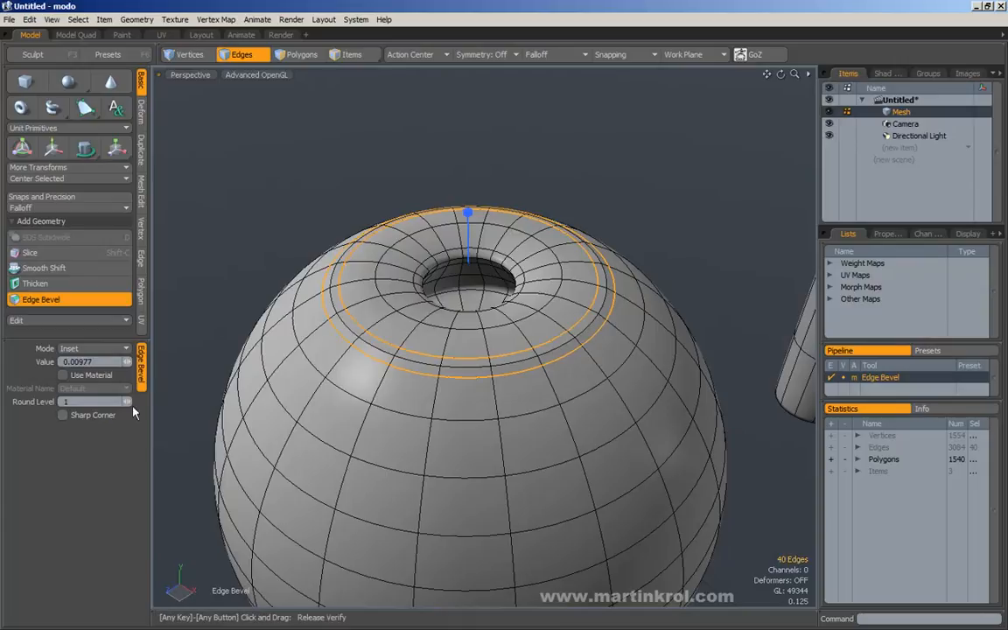
left_click(63, 402)
type("0")
key("Return")
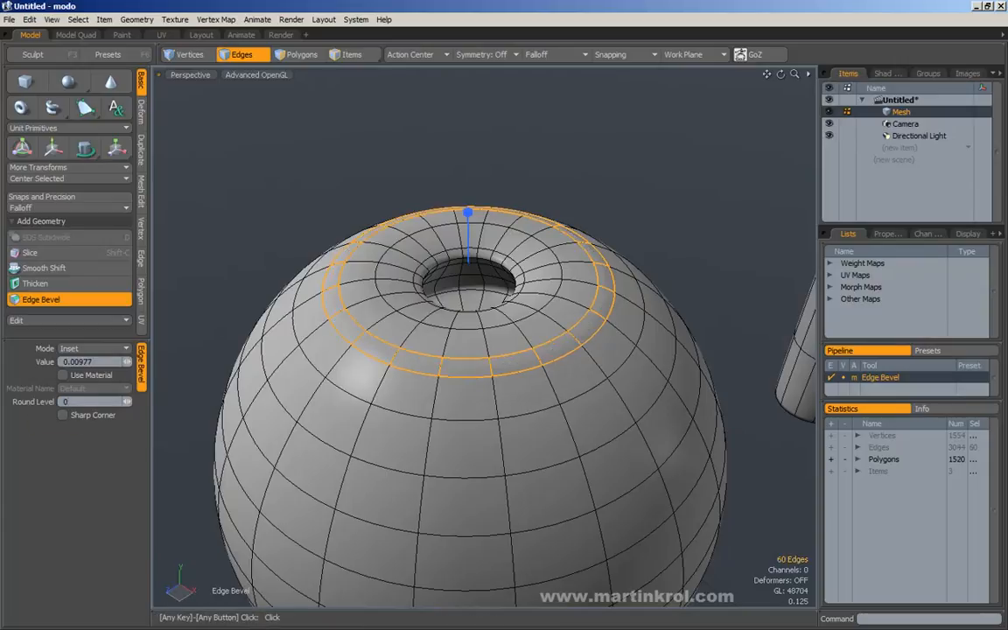
left_click_drag(245, 352, 262, 351)
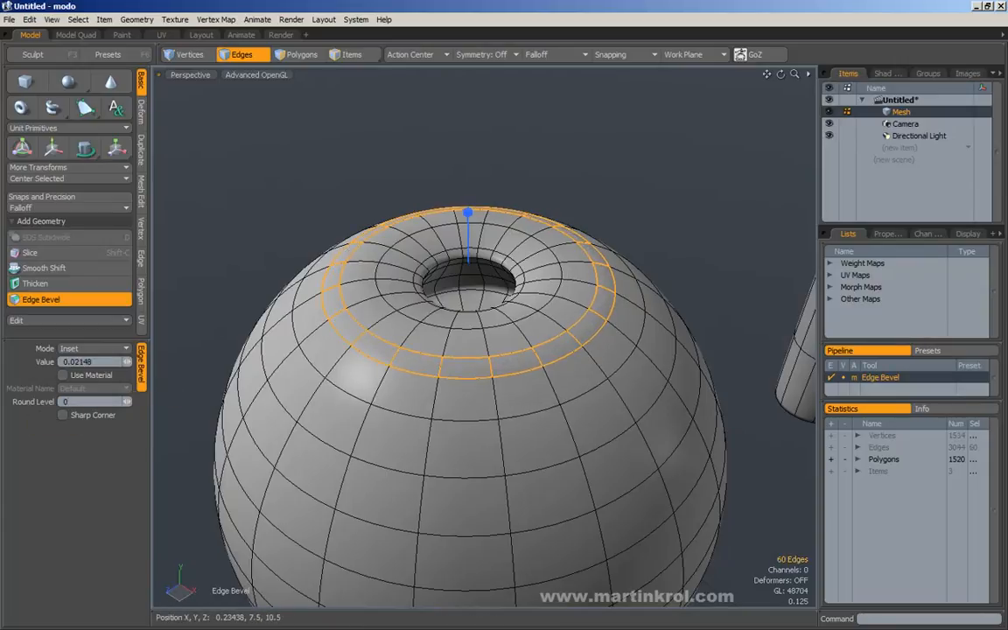
key("space")
Add a single loop slice to the polygon band just inside the beveled loop and slide it outward, close to the bevel.
left_click(378, 308)
key("alt+l")
key("alt+c")
left_click(403, 322)
left_click_drag(317, 346, 290, 346)
left_click_drag(81, 394, 30, 399)
type("1")
key("Return")
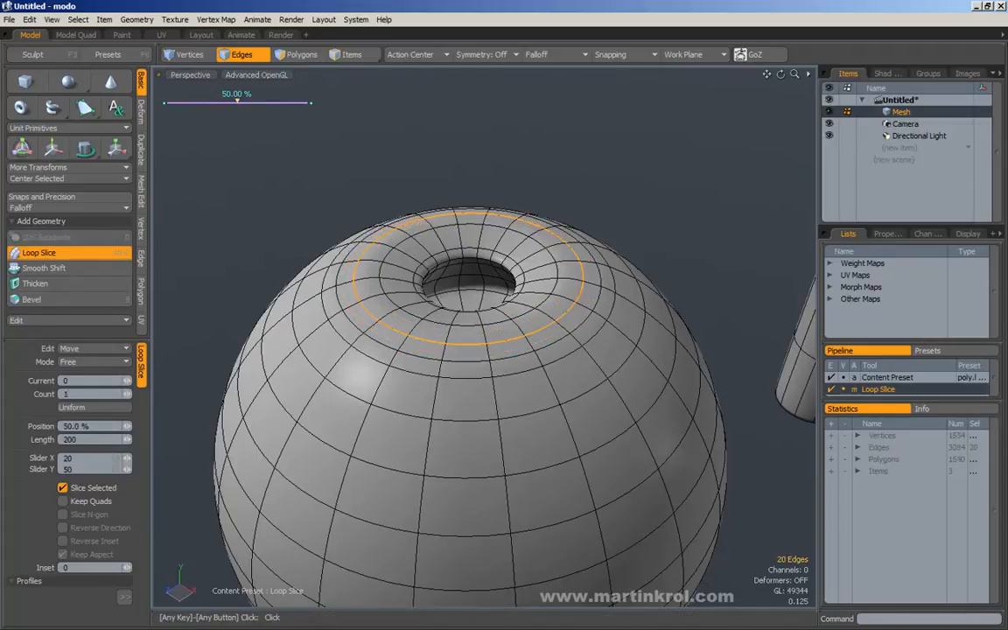
left_click_drag(194, 296, 233, 290)
key("space")
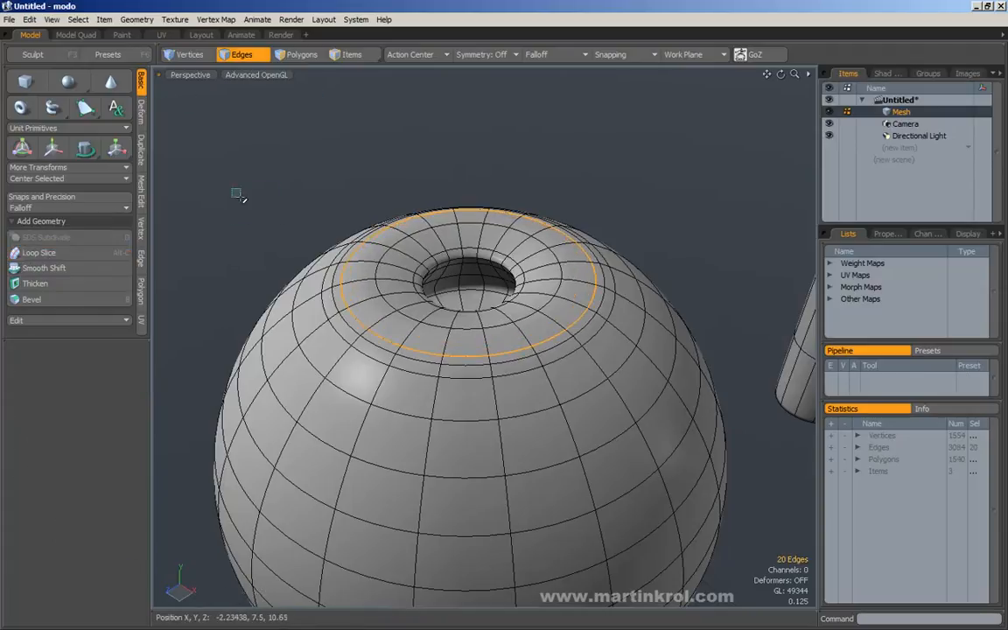
Turn off subdivision smoothing and move the edge loop between the hole and the bevel slightly down.
left_click(287, 243)
key("Tab")
double_click(376, 269)
key("w")
left_click_drag(470, 213, 469, 223)
key("space")
left_click(551, 207)
Select the edge loop at the hole's rim for a move, clear the selection and turn subdivision smoothing back on.
right_click_drag(453, 261, 480, 260, "alt")
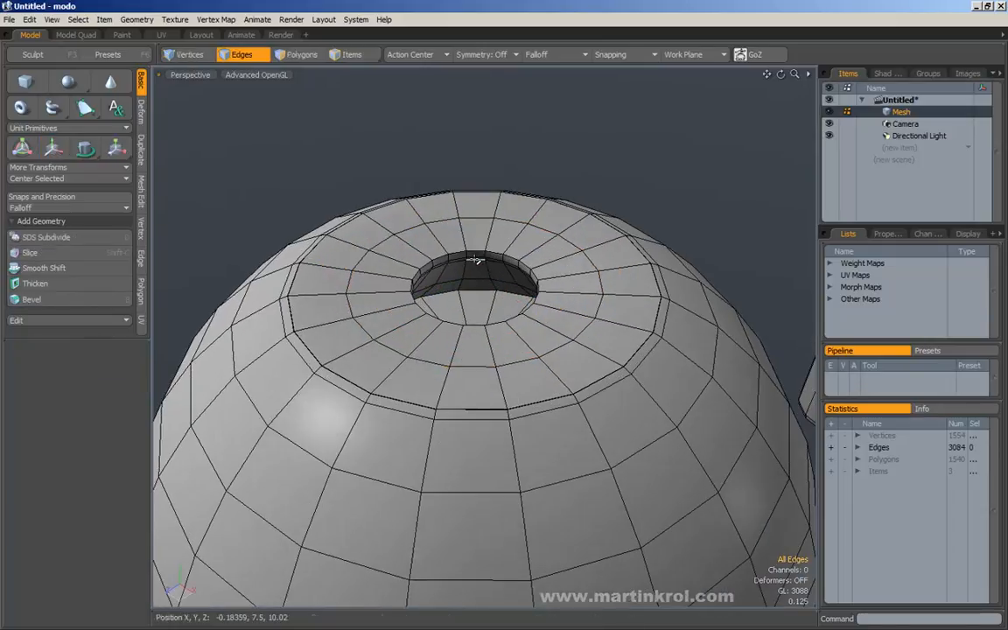
left_click_drag(475, 250, 476, 242)
key("l")
key("w")
key("space")
left_click(571, 149)
key("Tab")
right_click_drag(571, 150, 510, 213, "alt")
left_click_drag(413, 298, 480, 359, "alt")
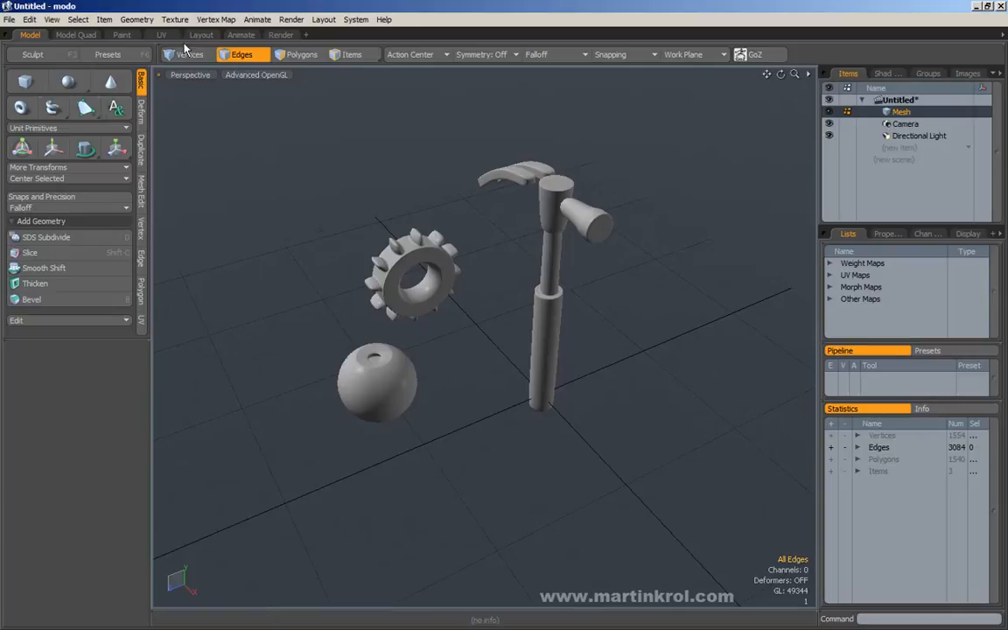
Examine the available geometry primitives and the Basic, Deform, Duplicate and Mesh Edit tool sets.
left_click(136, 20)
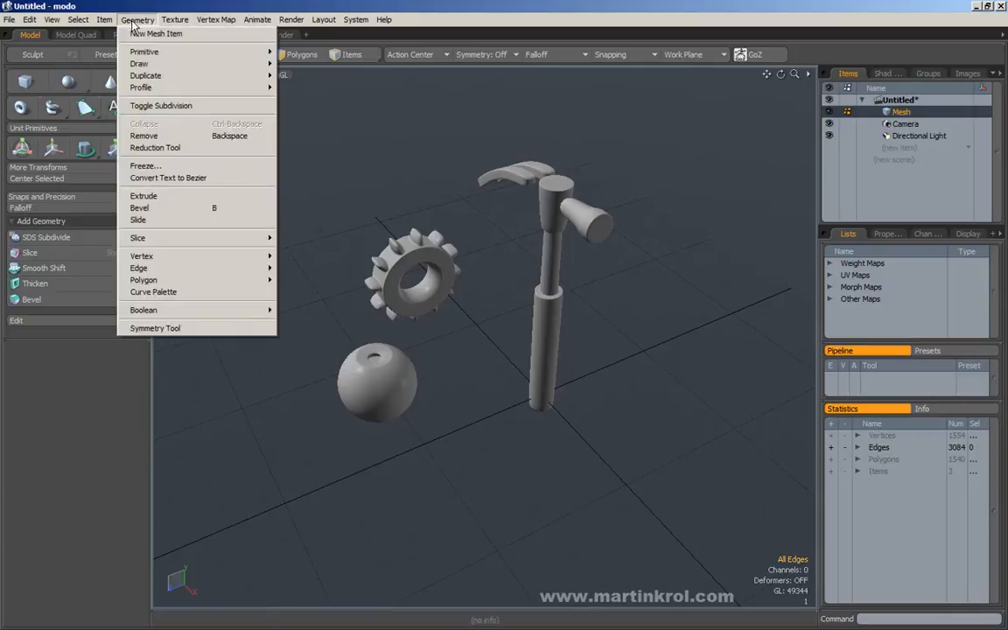
mouse_move(221, 52)
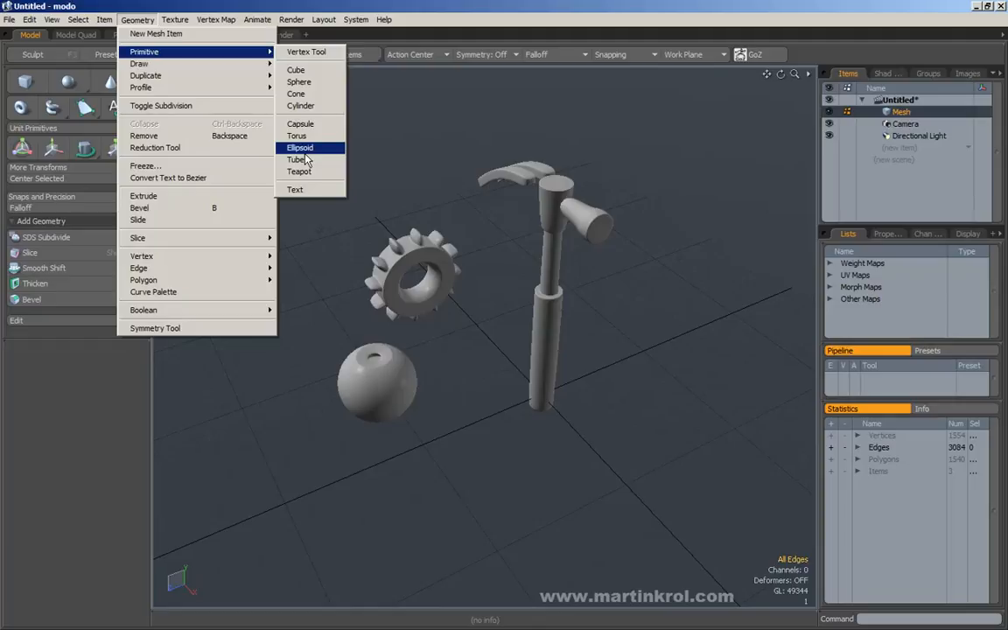
left_click(362, 128)
left_click_drag(393, 164, 575, 213, "alt")
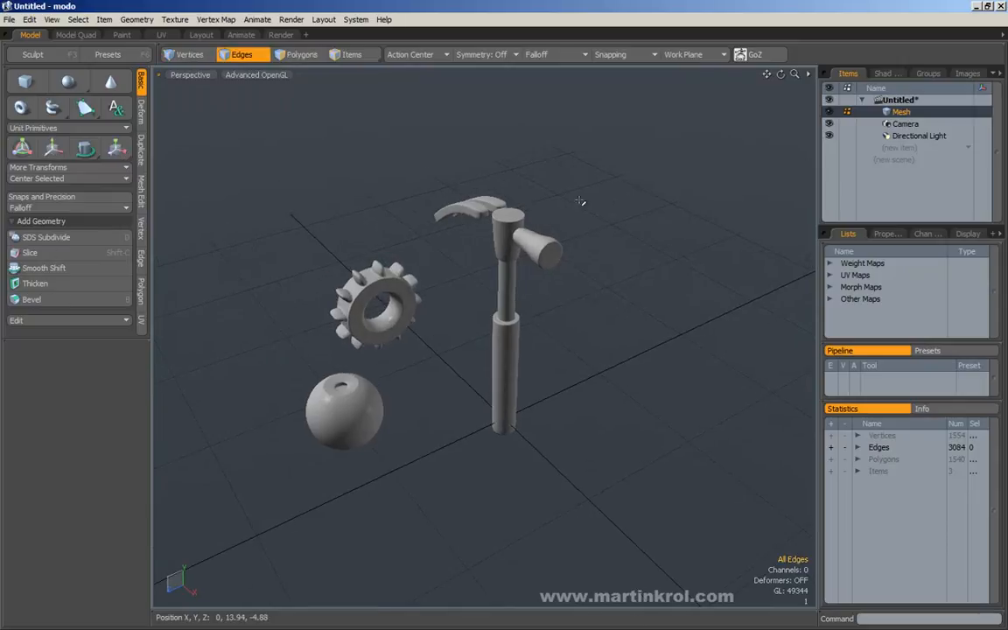
left_click(141, 107)
left_click(141, 140)
left_click(141, 112)
left_click(141, 81)
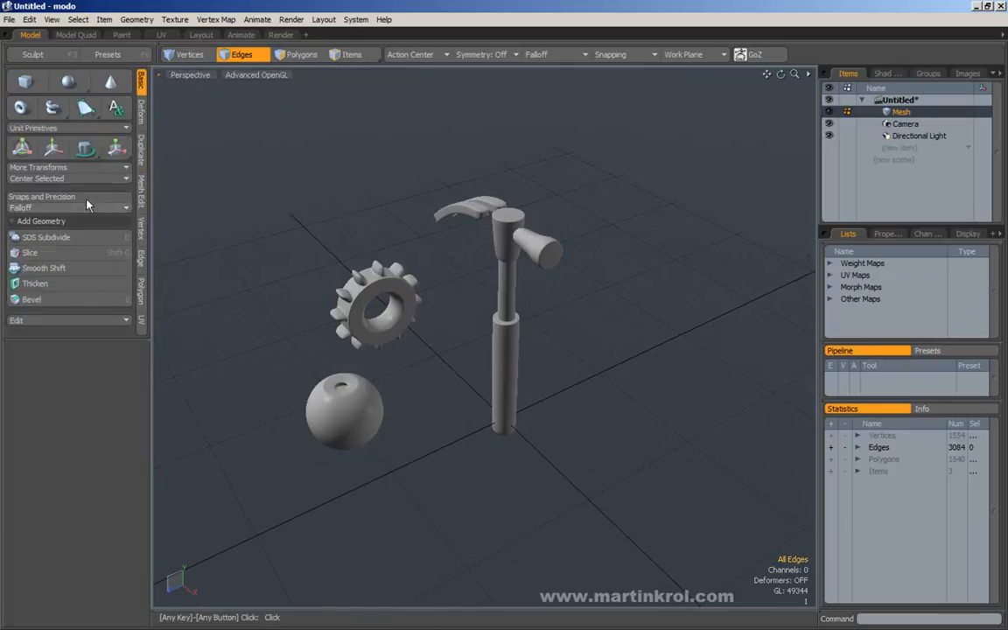
left_click(140, 187)
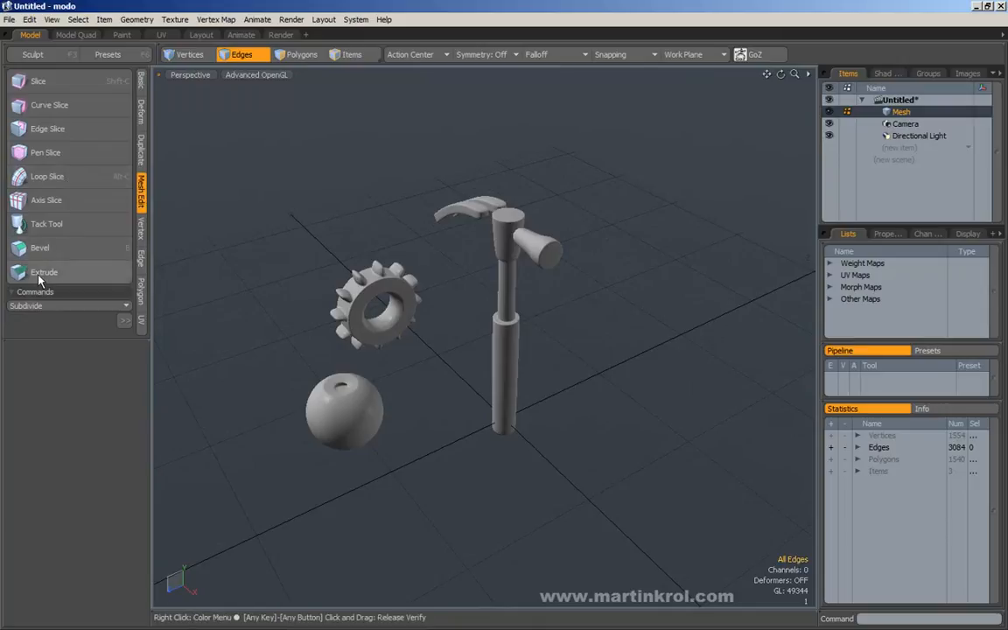
left_click(141, 81)
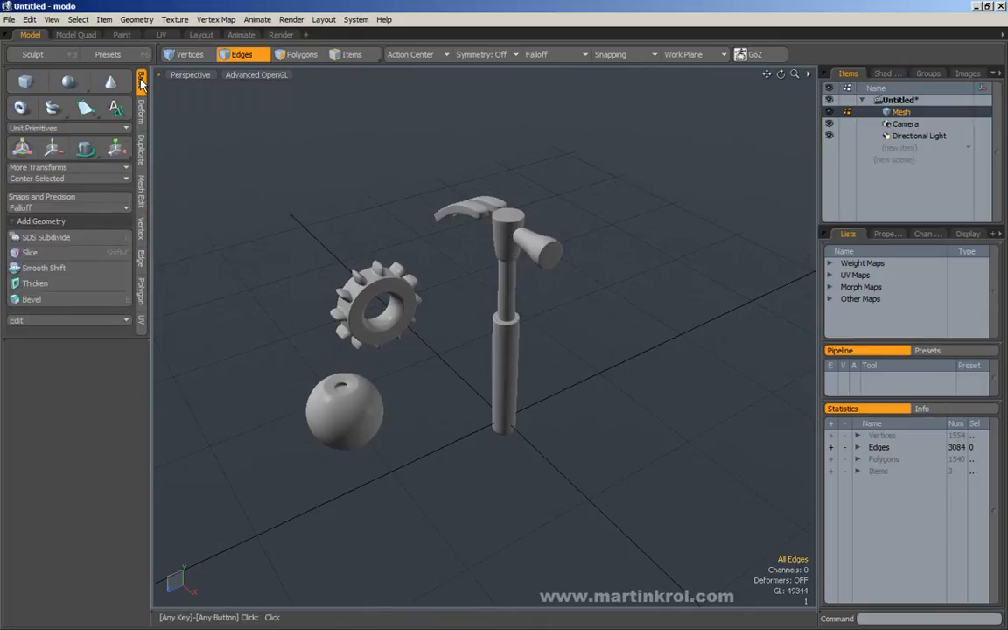